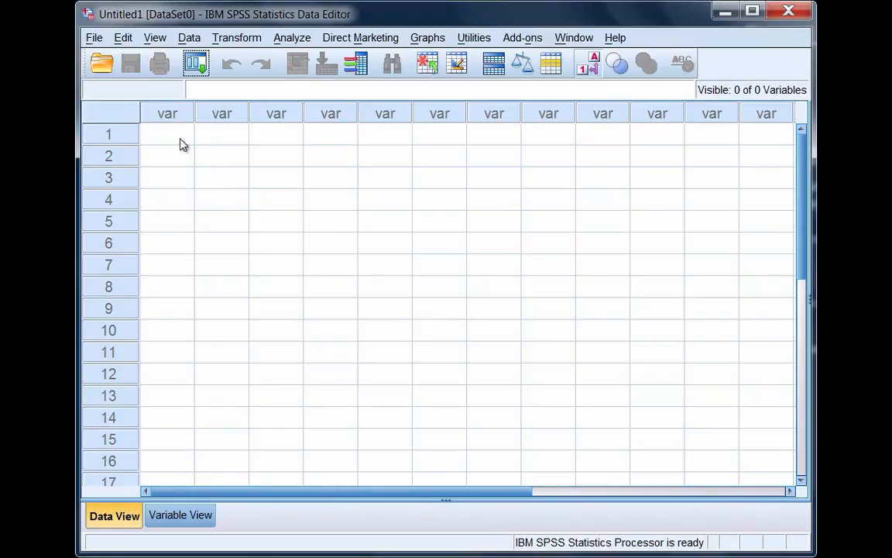
Examine the rows, columns and individual cells of the empty data grid in Data View
left_click_drag(183, 143, 767, 478)
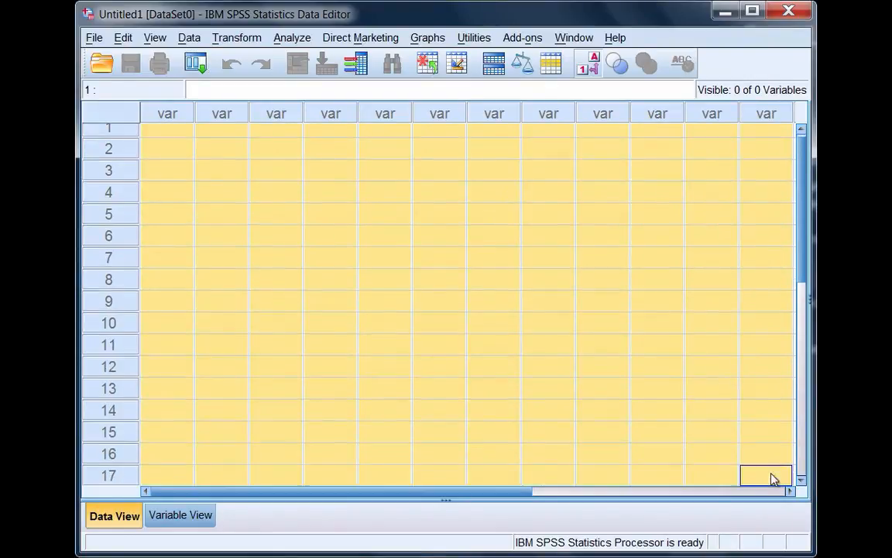
left_click(236, 175)
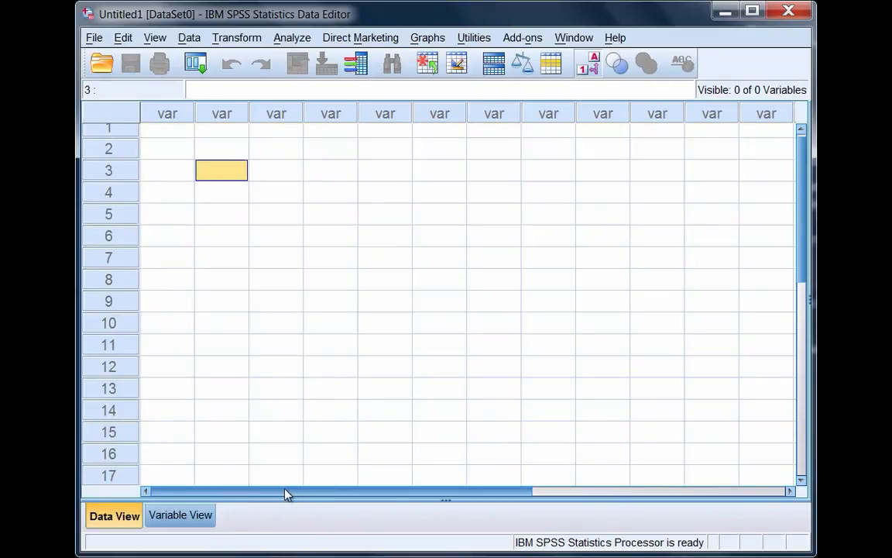
scroll(791, 221, "up", 1)
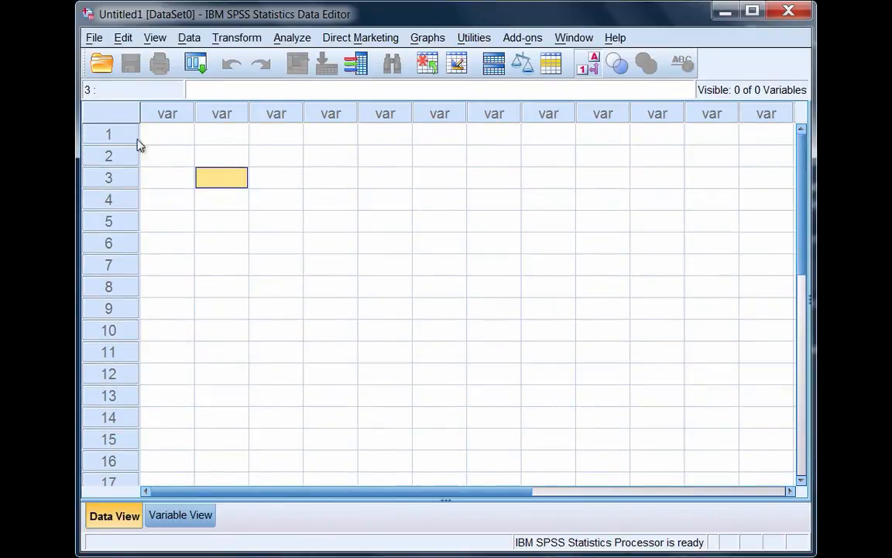
left_click_drag(116, 134, 122, 468)
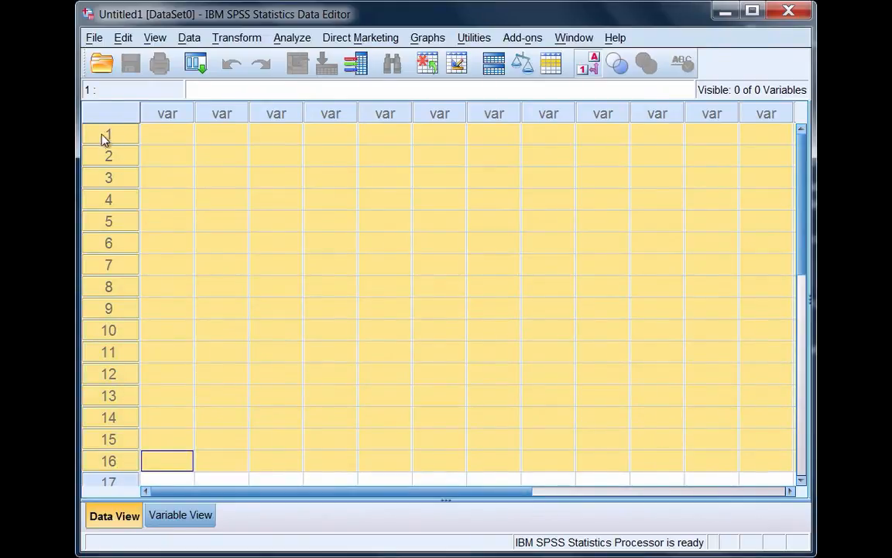
left_click(159, 243)
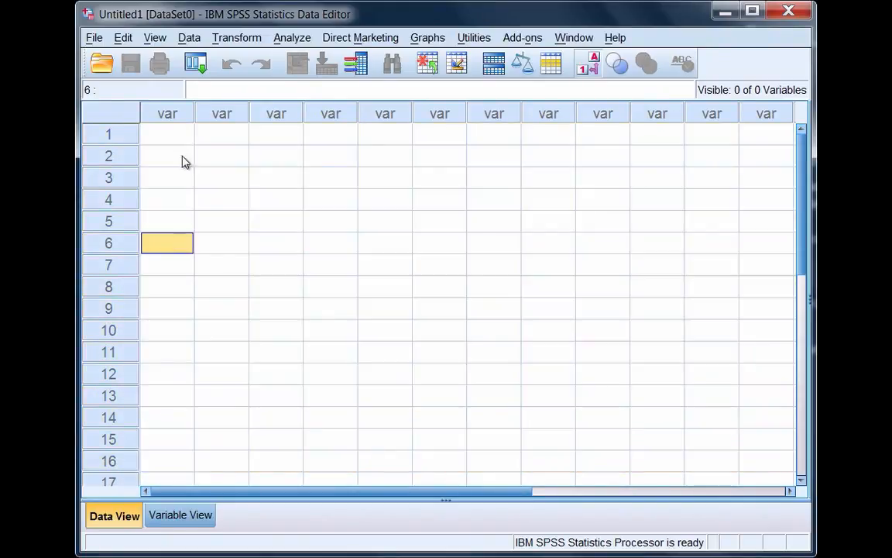
left_click_drag(169, 115, 733, 118)
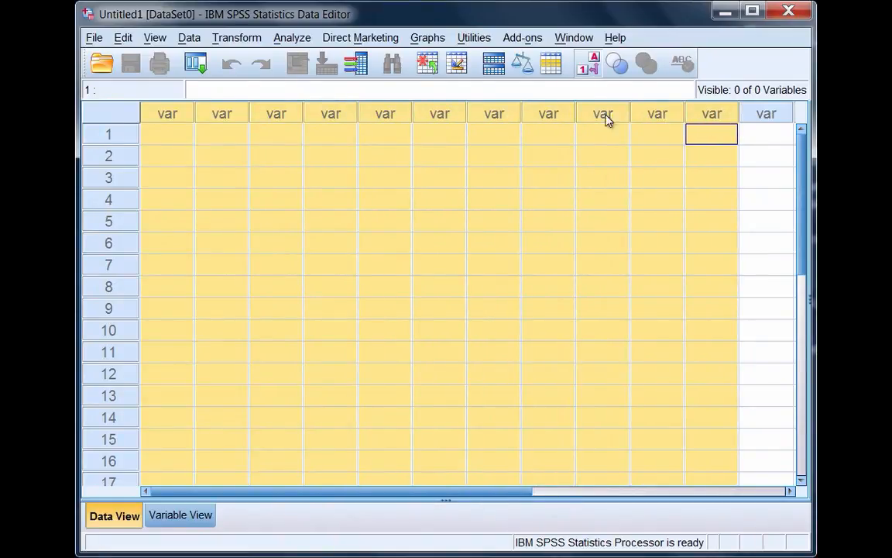
left_click(221, 136)
left_click(222, 116)
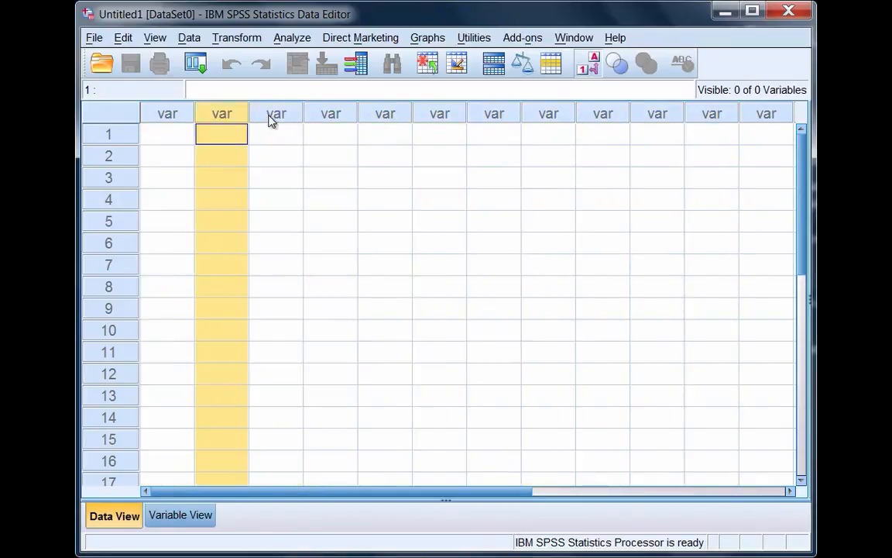
left_click(277, 114)
left_click(387, 115)
left_click(164, 127)
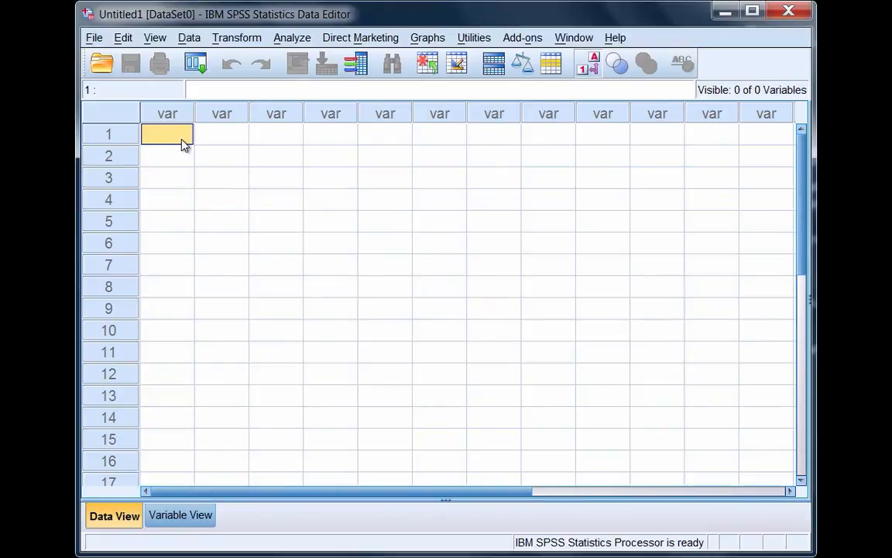
left_click(252, 204)
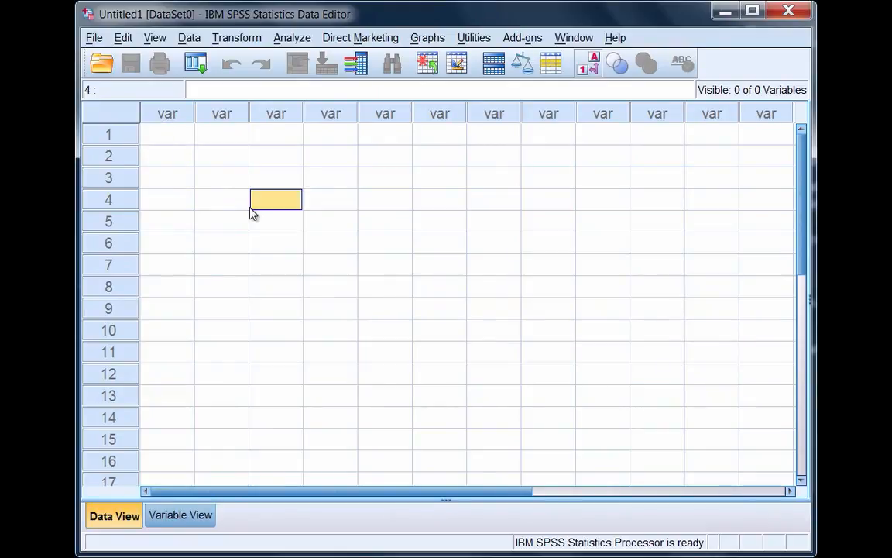
left_click(363, 206)
left_click(297, 261)
left_click(442, 290)
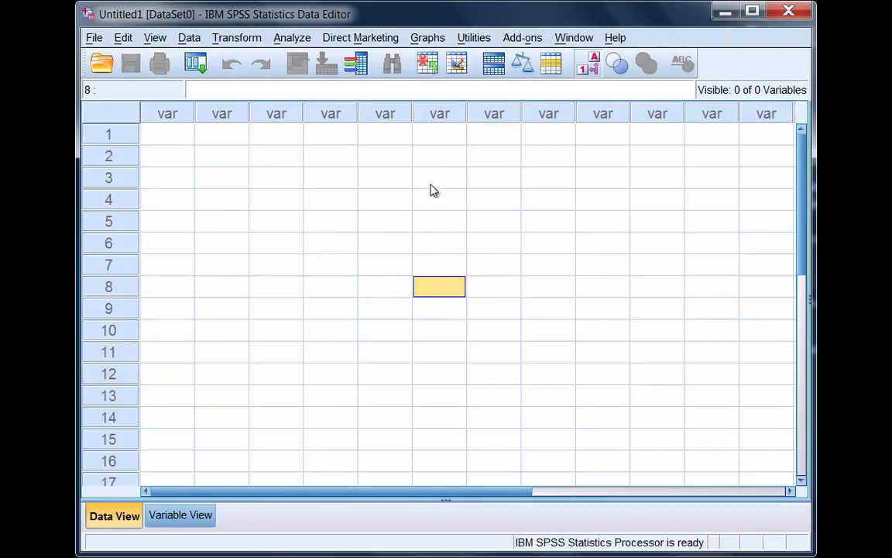
left_click(433, 185)
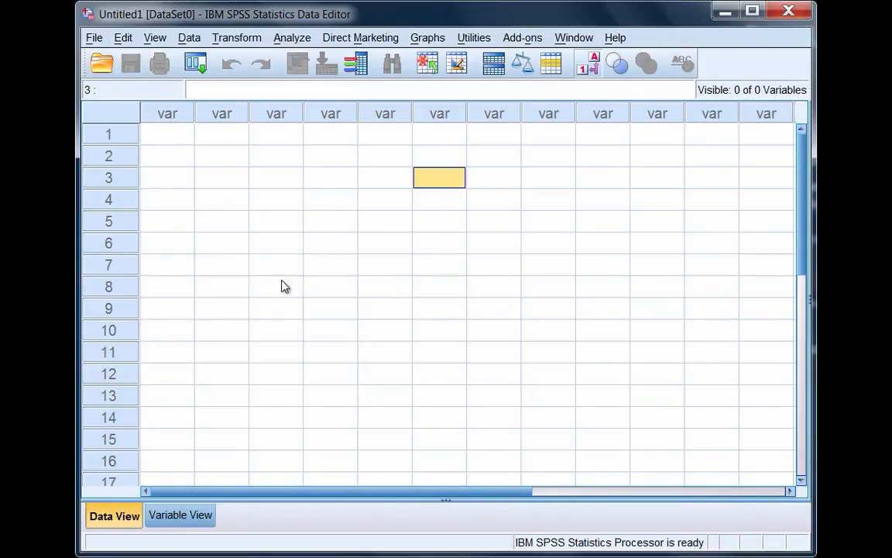
left_click(295, 160)
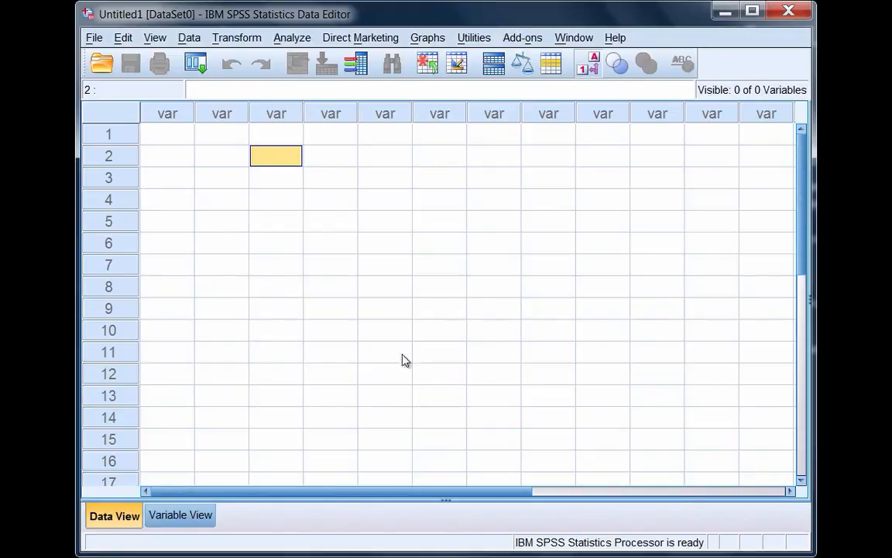
Compare the variable rows in Variable View with the matching variable columns in Data View
left_click(185, 515)
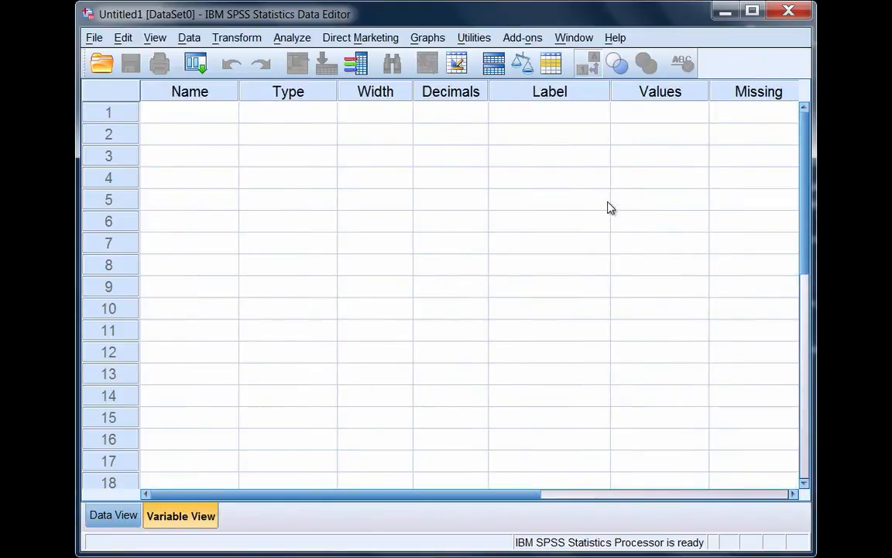
left_click_drag(120, 122, 118, 483)
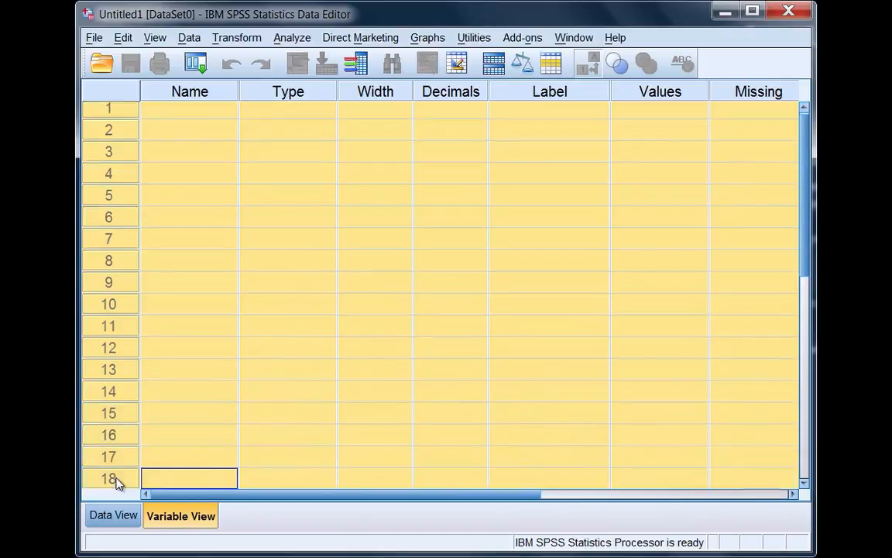
left_click(206, 116)
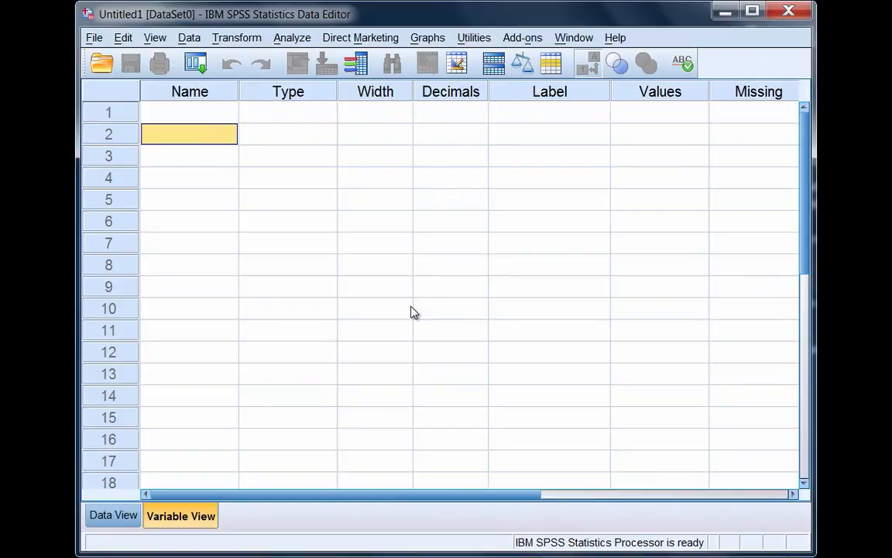
left_click(115, 516)
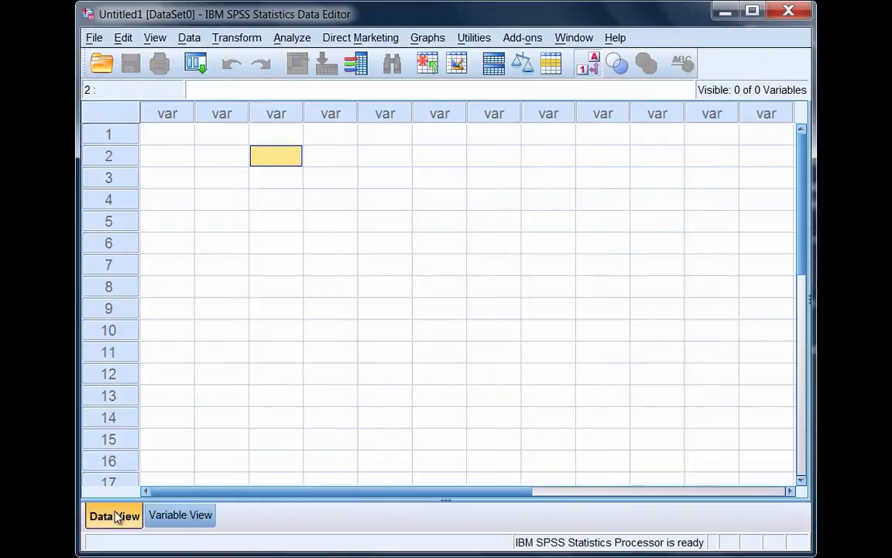
left_click(168, 134)
left_click(178, 113)
left_click(225, 114)
left_click(257, 116)
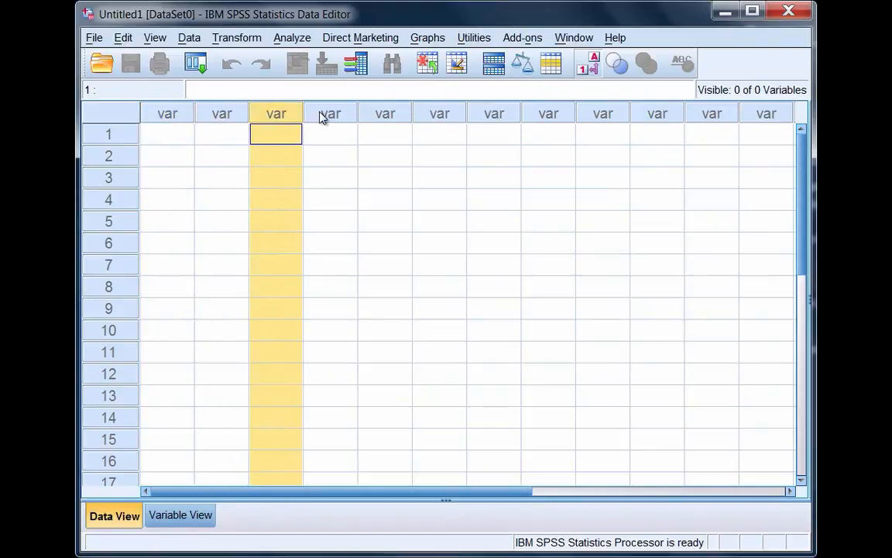
left_click(323, 115)
left_click(366, 116)
left_click(428, 136)
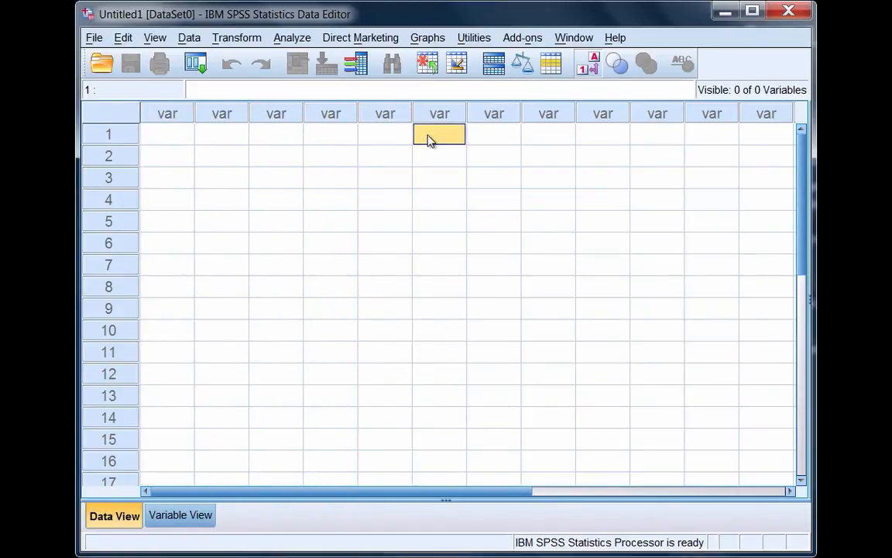
left_click(93, 37)
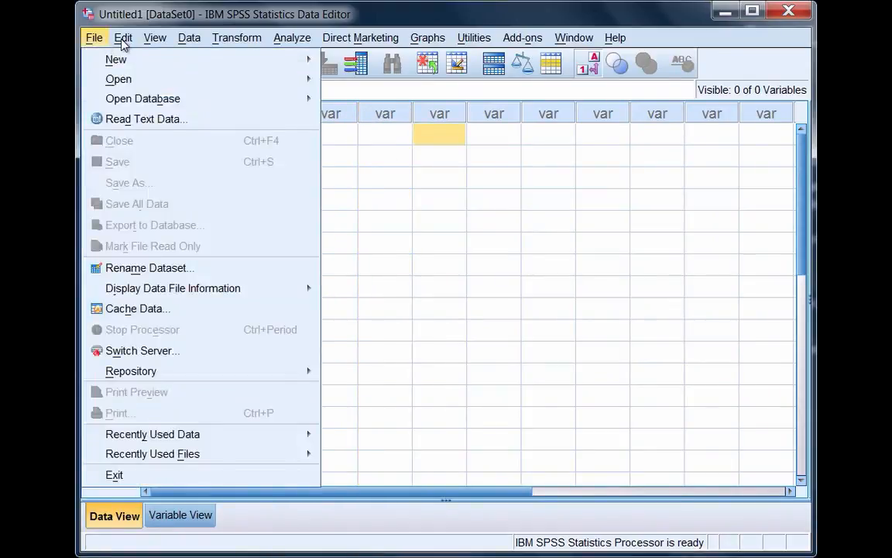
left_click(94, 37)
left_click(189, 37)
left_click(189, 37)
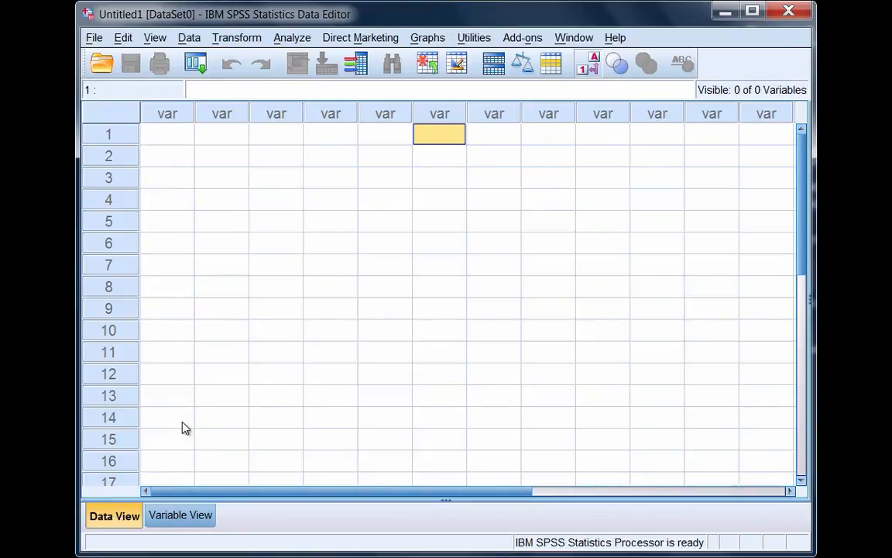
Define the first variable in Variable View with the name Exam_score
left_click(194, 522)
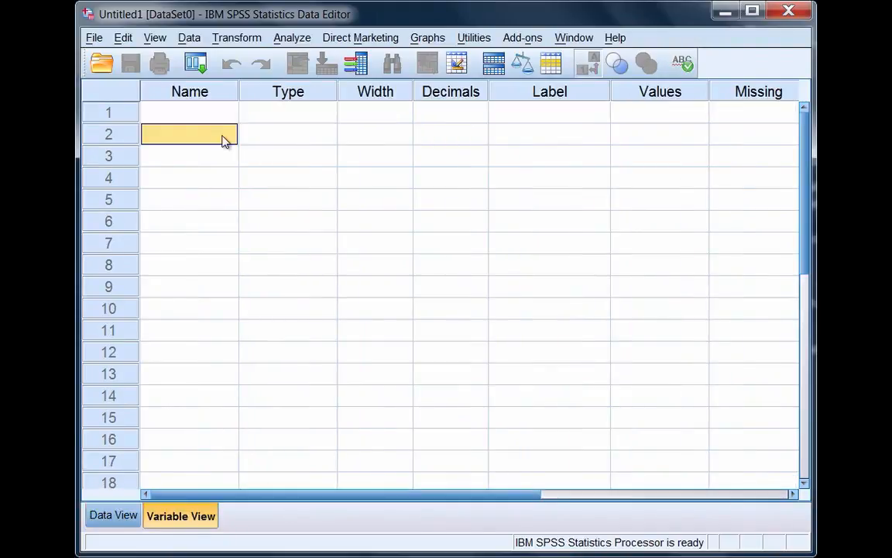
left_click(192, 113)
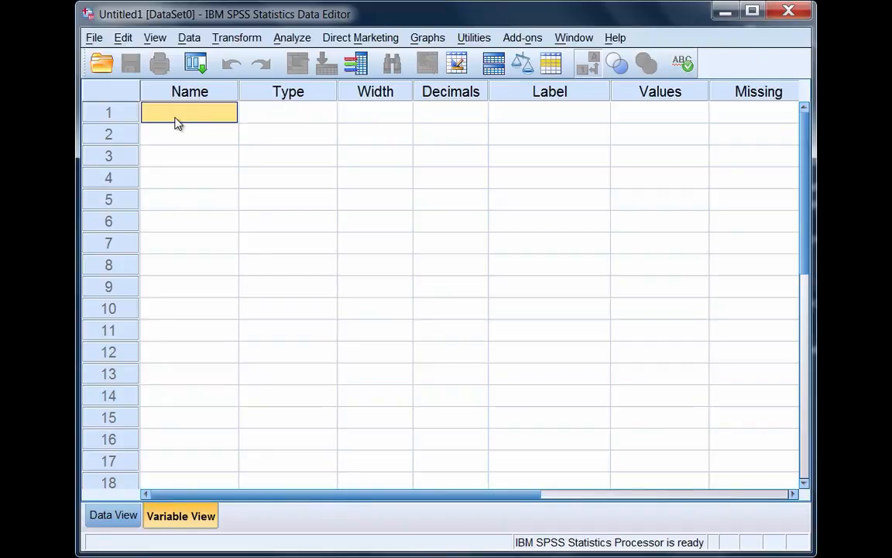
type("Examscore")
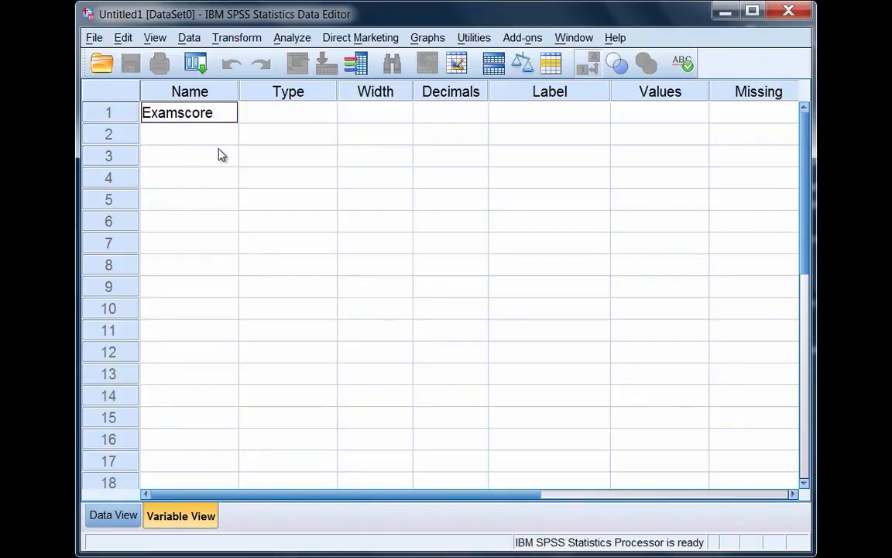
left_click(178, 113)
type("_")
left_click(254, 120)
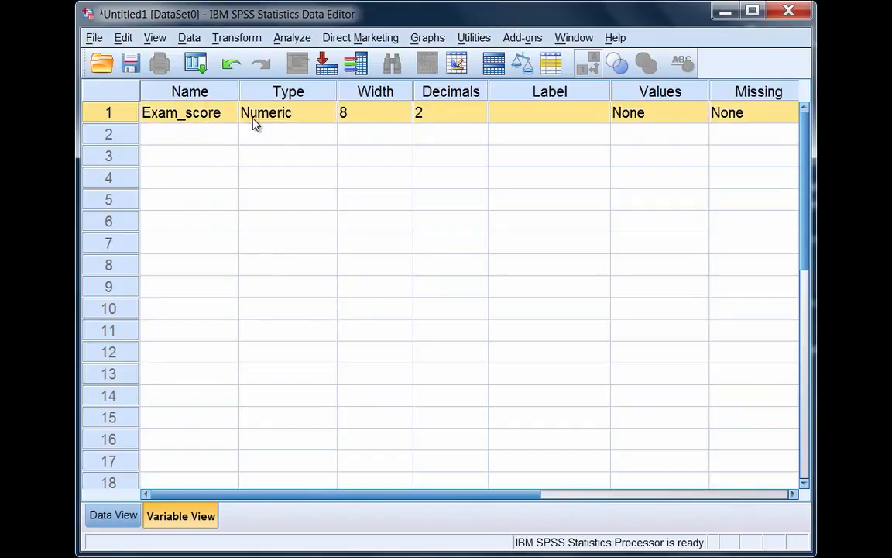
Try to name the variable in row 3 "exam score", with a space between the words
left_click(194, 156)
type("exa")
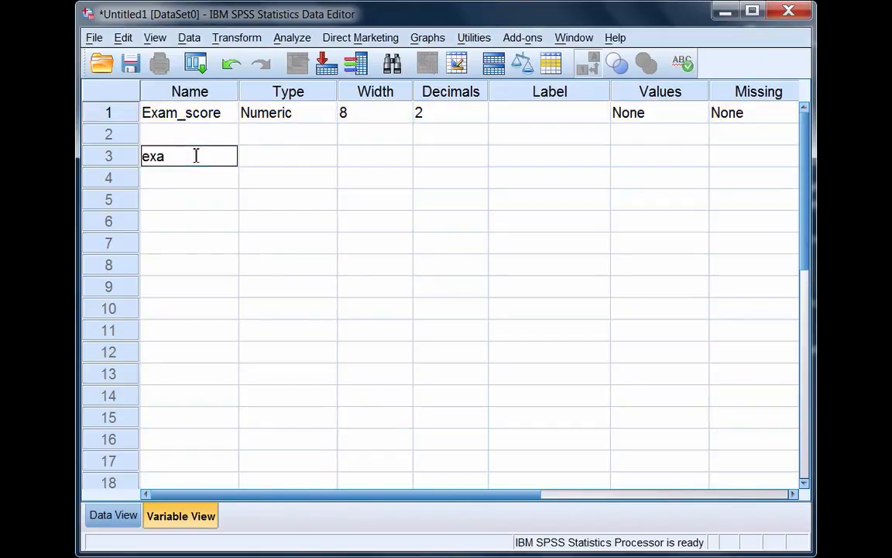
type("m score")
key("Return")
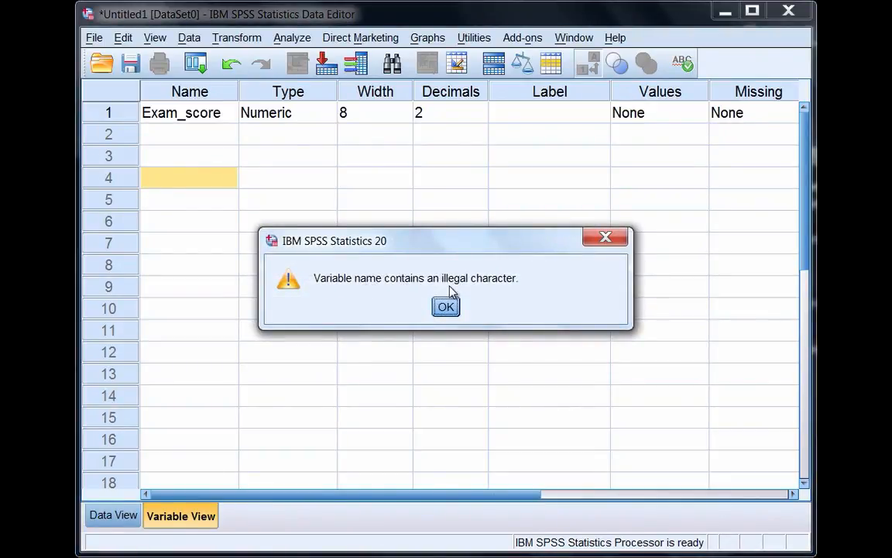
left_click(446, 306)
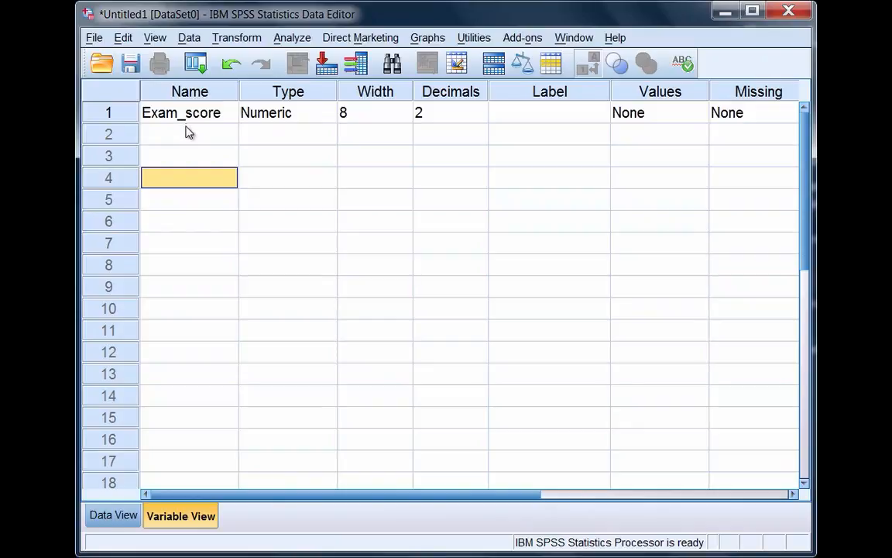
Define a second variable named GPA in row 2, directly below Exam_score
left_click(183, 121)
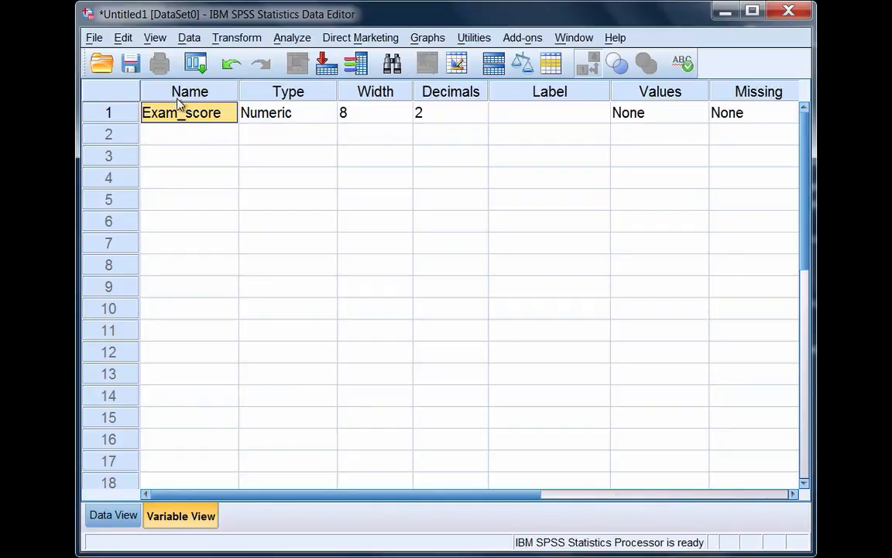
left_click(179, 138)
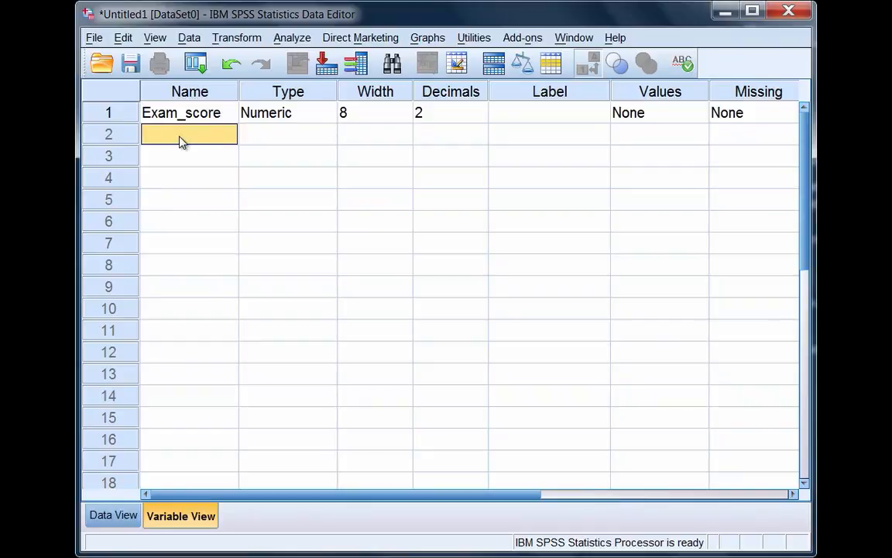
type("GPA")
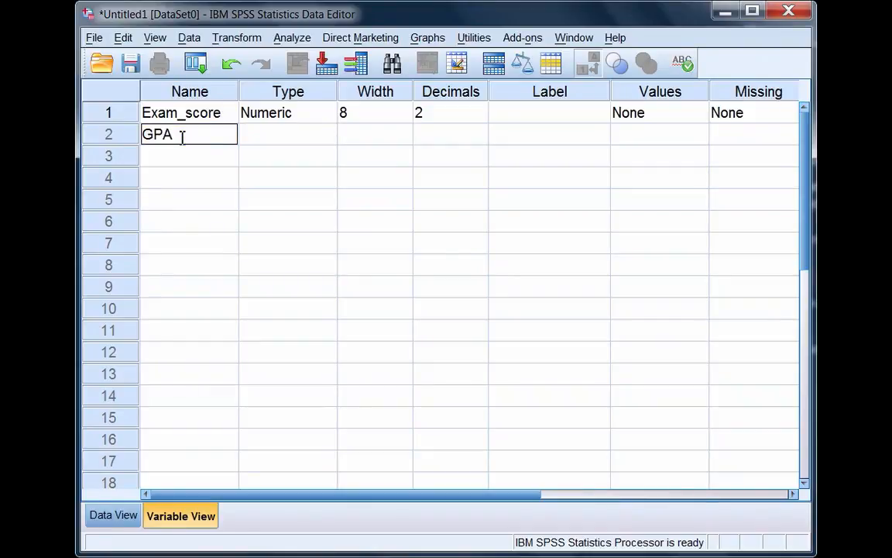
key("Return")
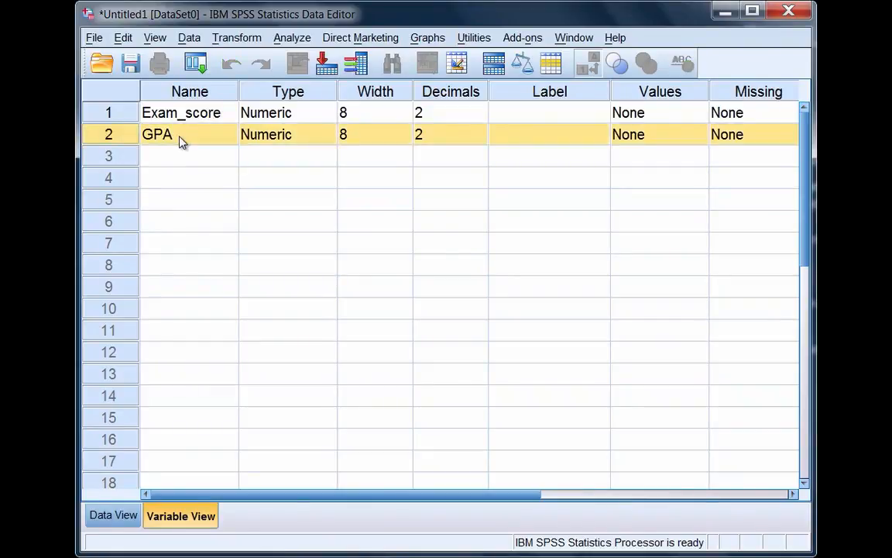
left_click(183, 156)
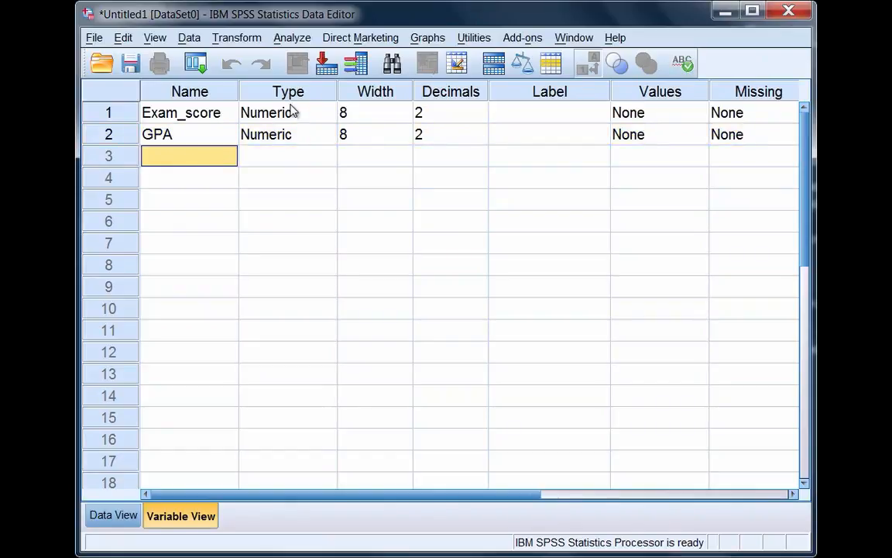
Examine the Type, Width and Decimals attributes of the Exam_score and GPA variables
left_click(294, 92)
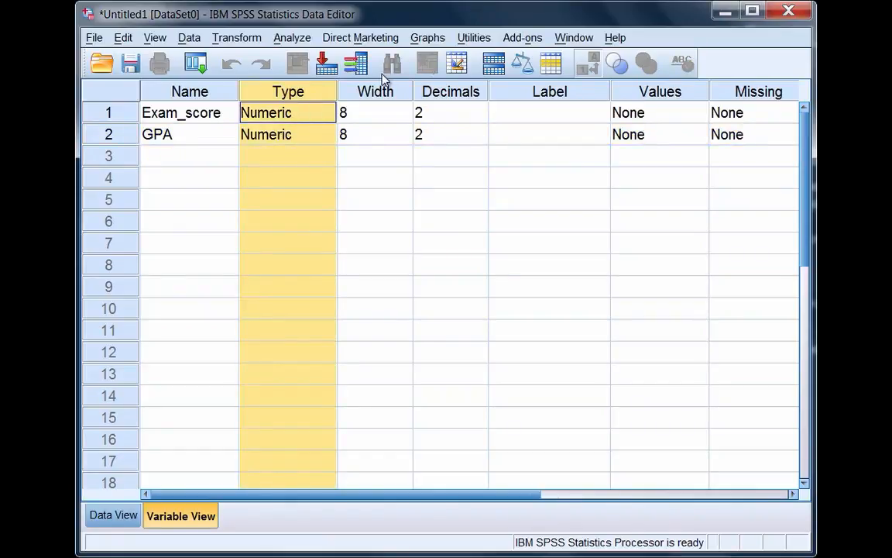
left_click(393, 93)
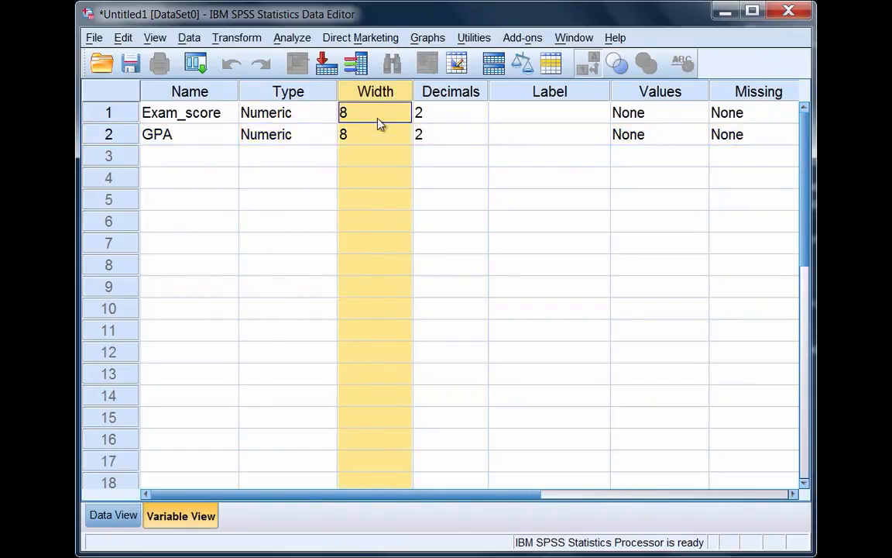
left_click(458, 96)
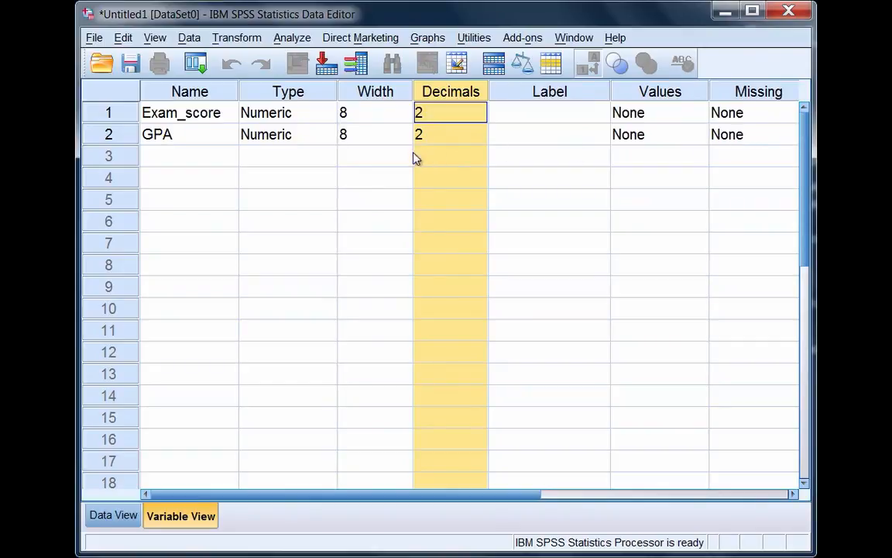
Review the attribute columns from Type to Missing, along with the names of the two defined variables
left_click(275, 161)
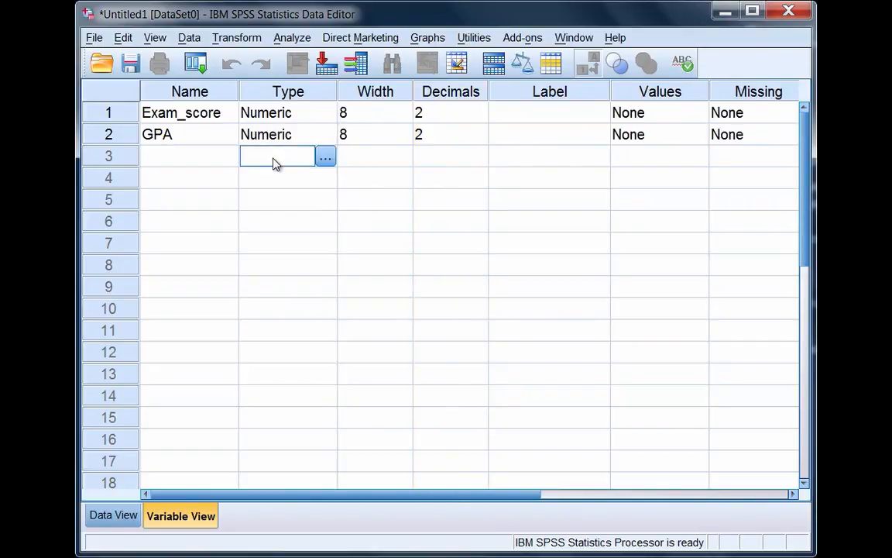
left_click_drag(295, 92, 743, 91)
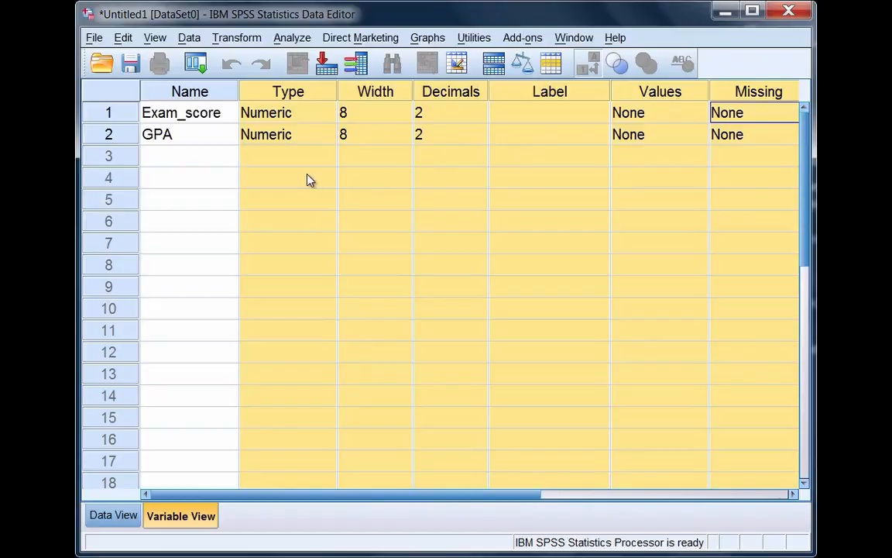
left_click(196, 121)
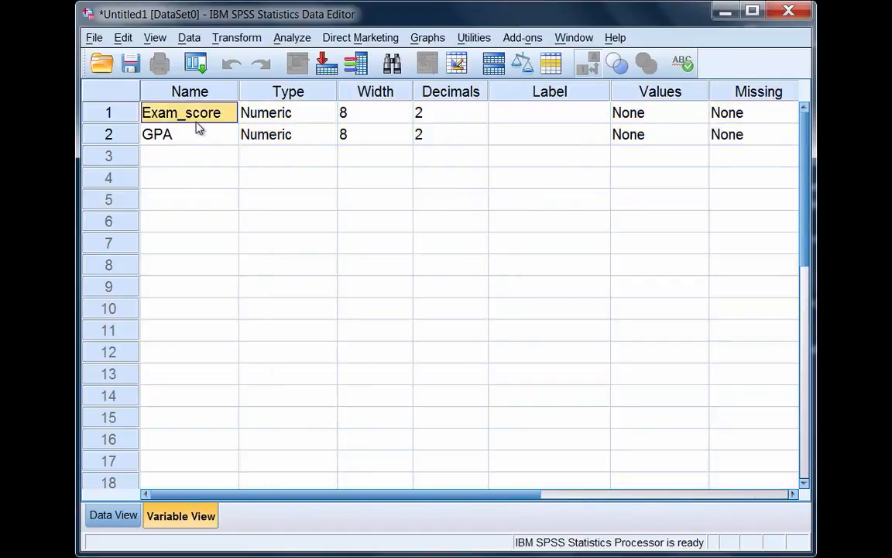
left_click(186, 139)
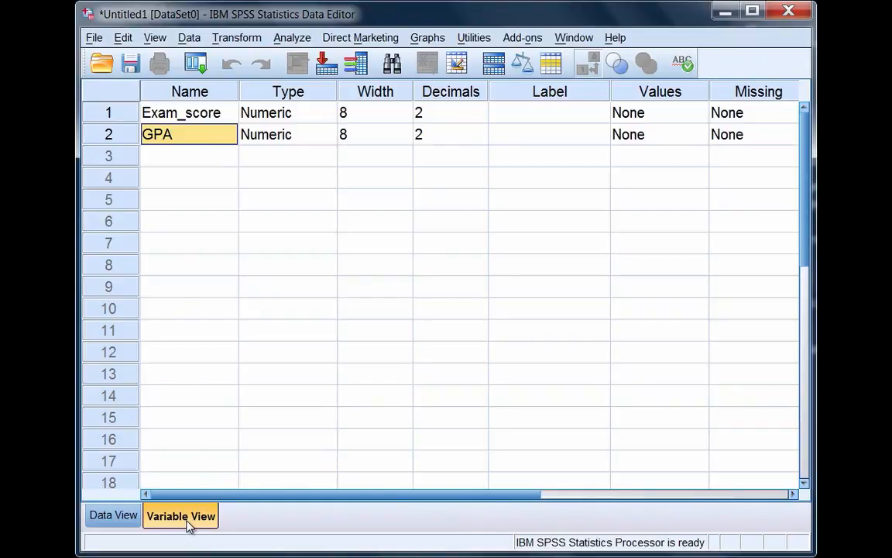
Switch to Data View and examine the Exam_score and GPA variable columns
left_click(121, 520)
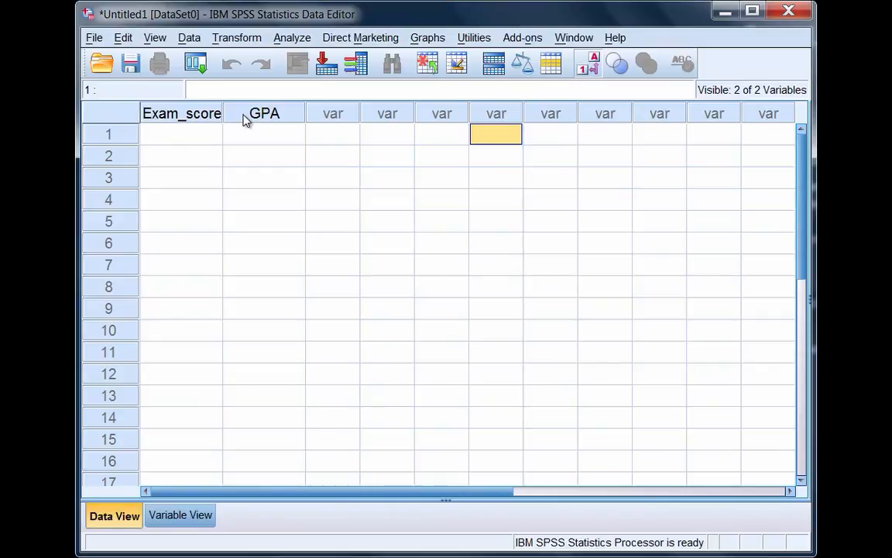
left_click(179, 114)
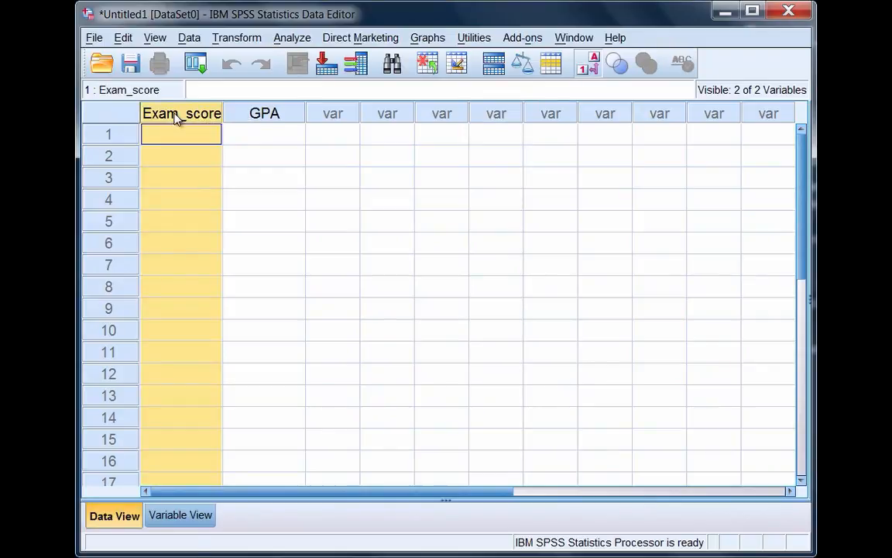
left_click(259, 116)
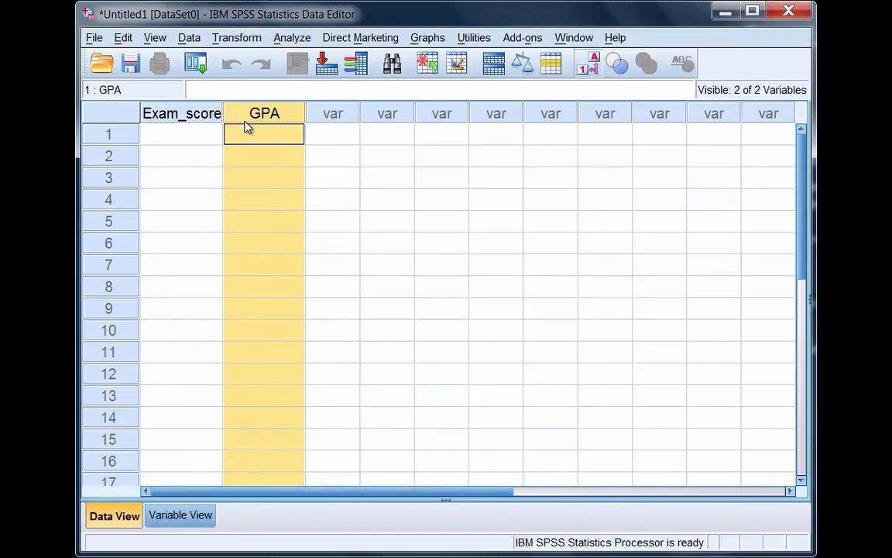
Examine how rows represent cases by going through rows 1 and 2 and their Exam_score and GPA cells
left_click(108, 135)
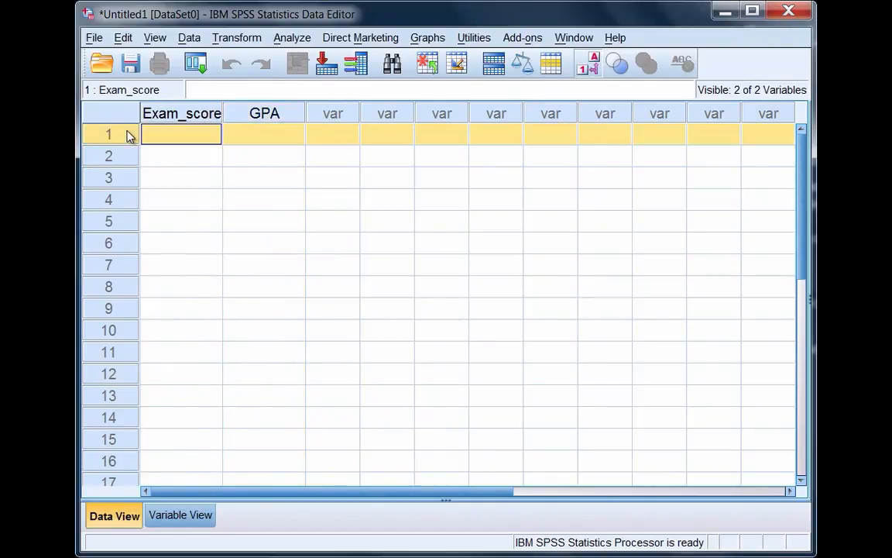
key("Down")
key("Down")
key("Down")
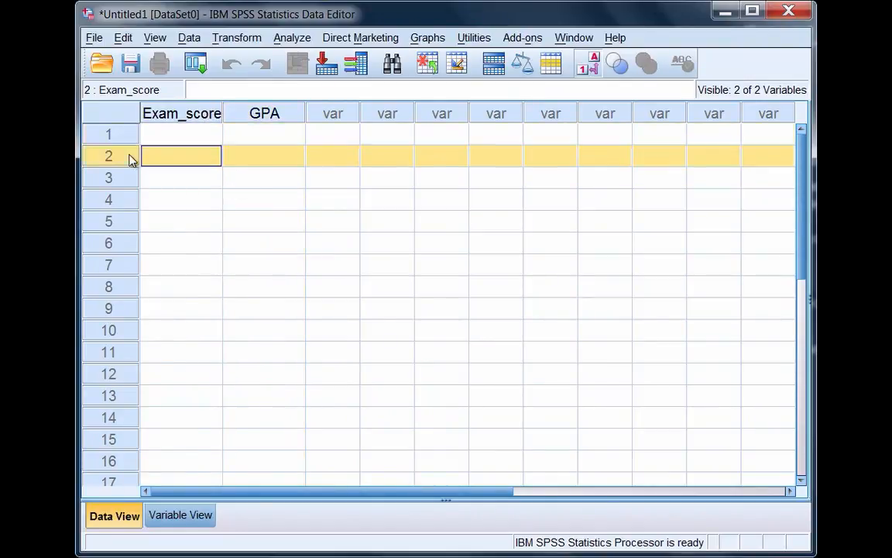
left_click(120, 143)
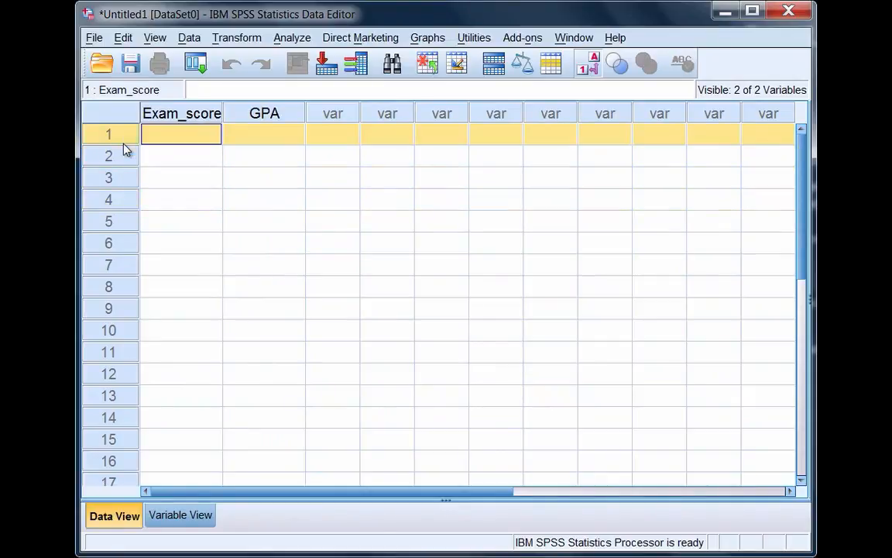
key("Down")
key("Down")
left_click(116, 137)
left_click(175, 141)
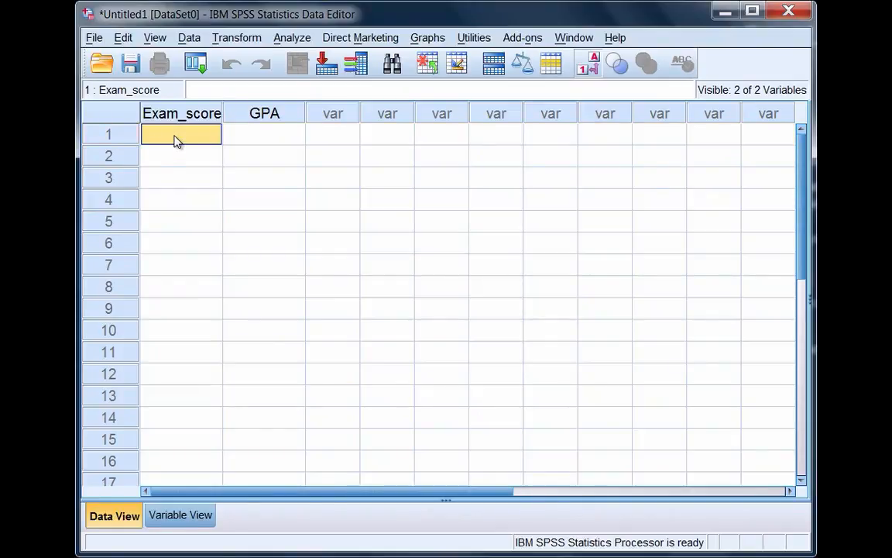
left_click(262, 142)
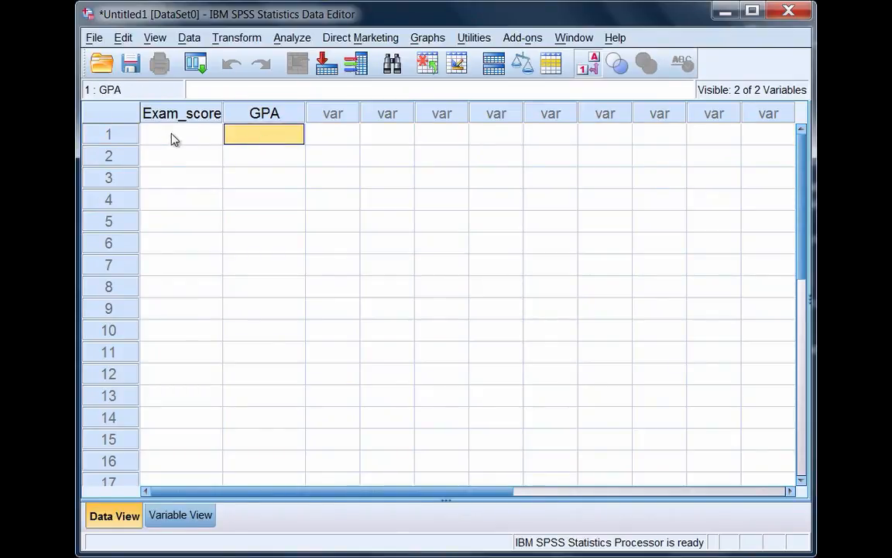
left_click(128, 161)
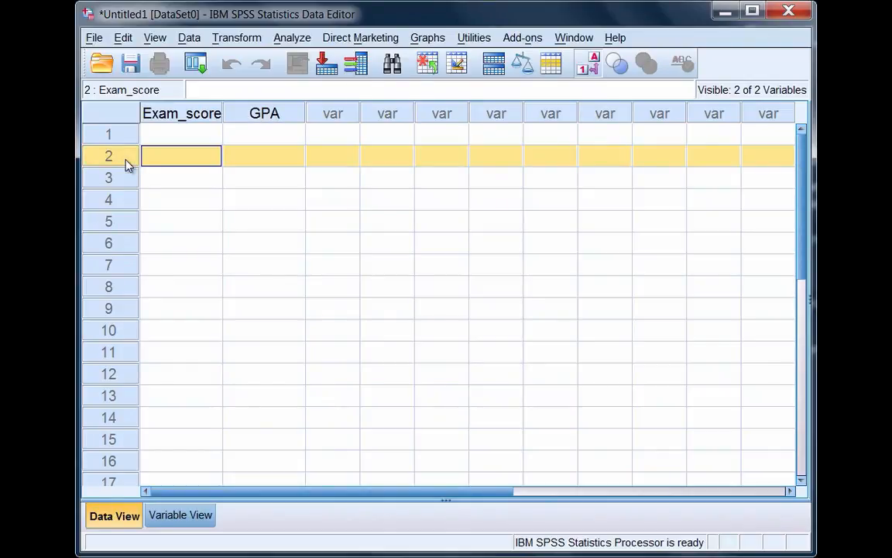
left_click(173, 160)
left_click(257, 161)
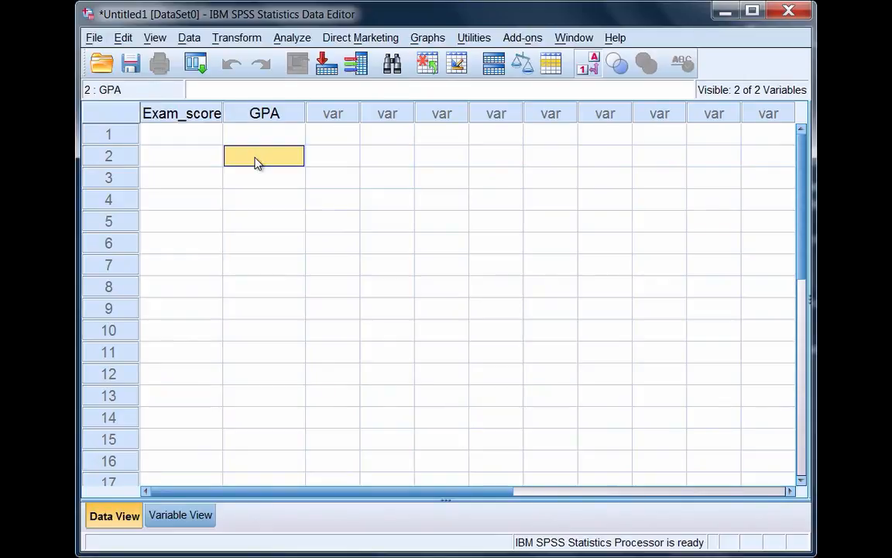
Enter the Exam_score values 85, 92 and 72 for cases 1 to 3
left_click(205, 141)
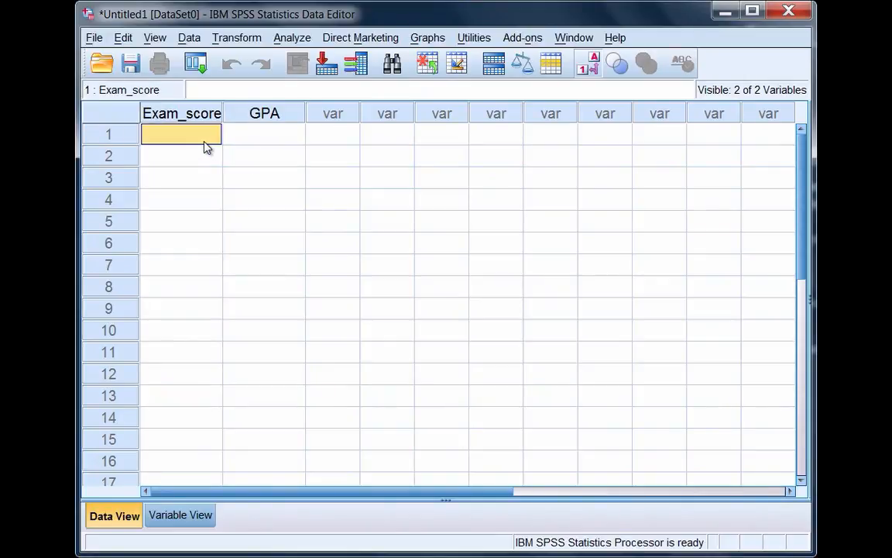
type("85")
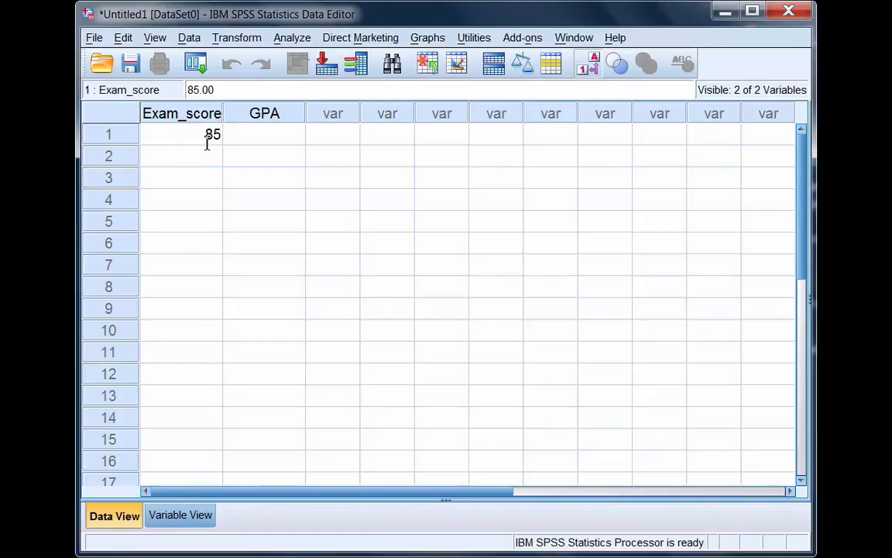
key("Return")
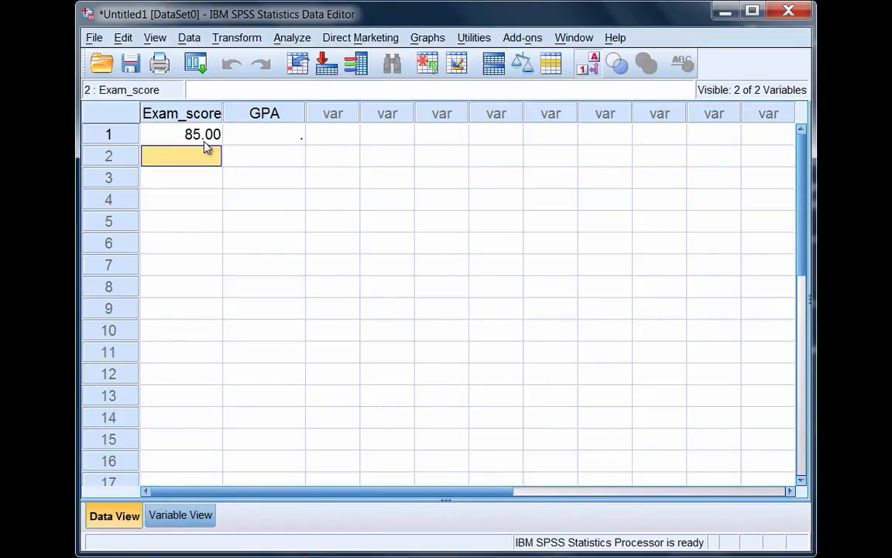
type("92")
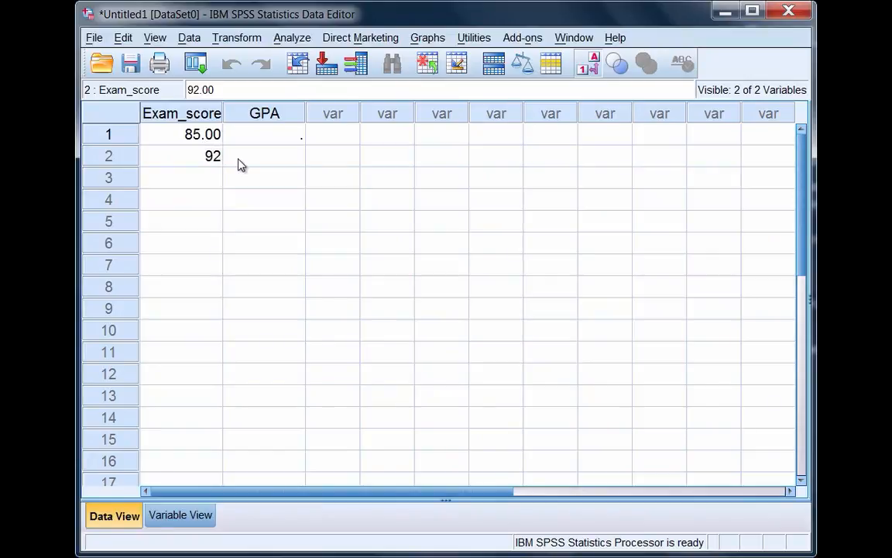
key("Return")
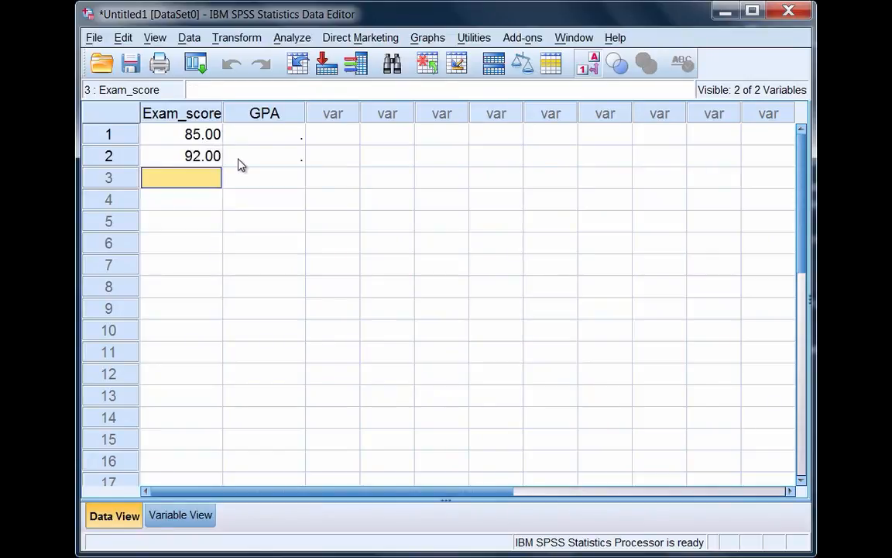
type("72")
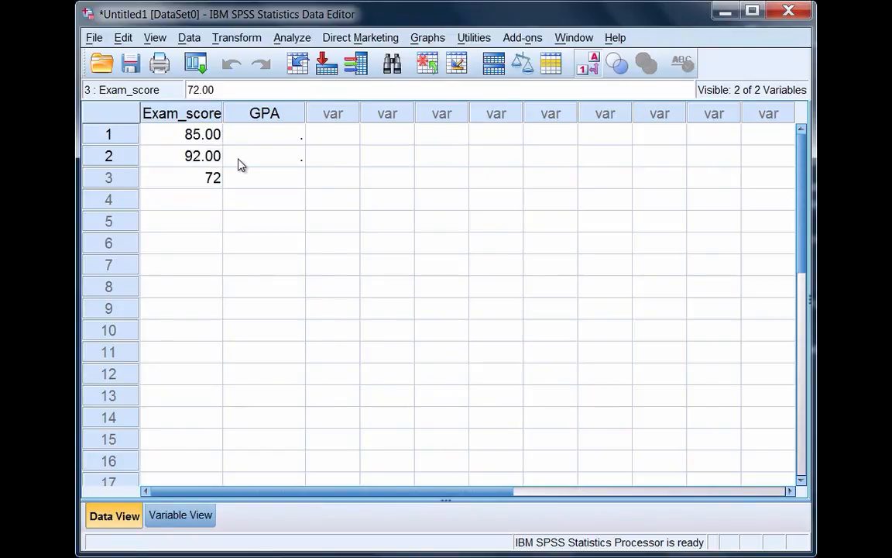
key("Return")
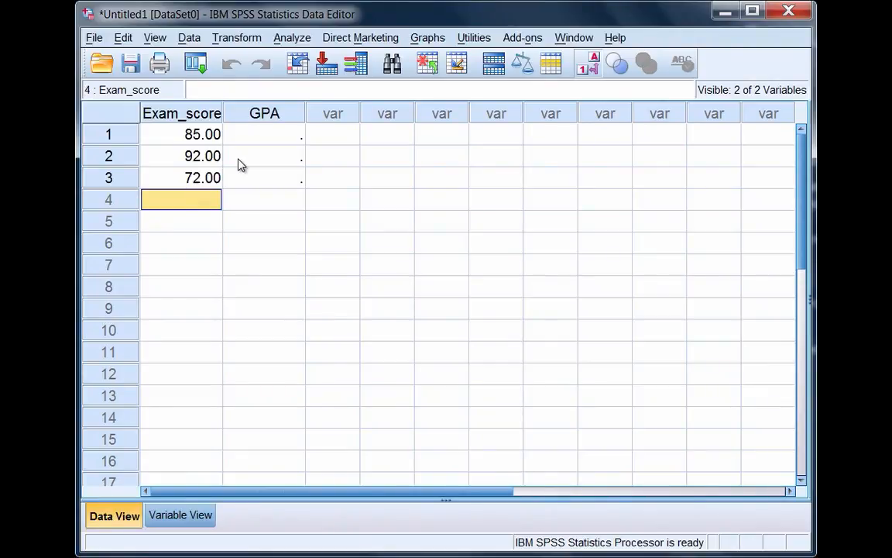
Enter the GPA values 3.25, 3.45 and 2.53 for cases 1 to 3
key("Right")
key("Up")
key("Up")
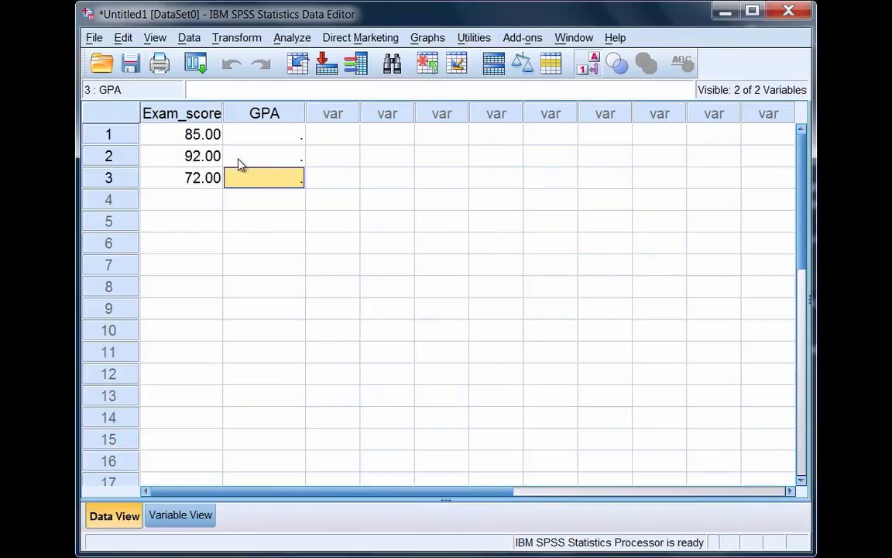
key("Up")
key("Down")
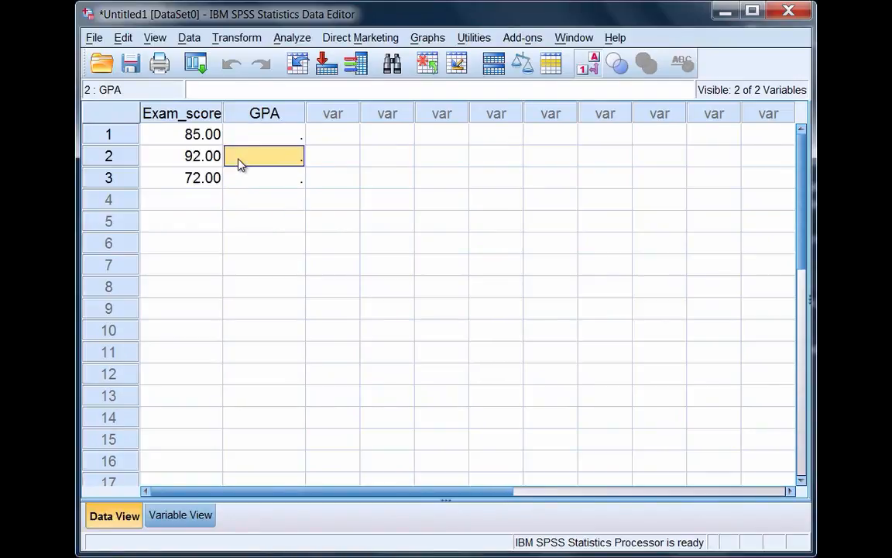
key("Up")
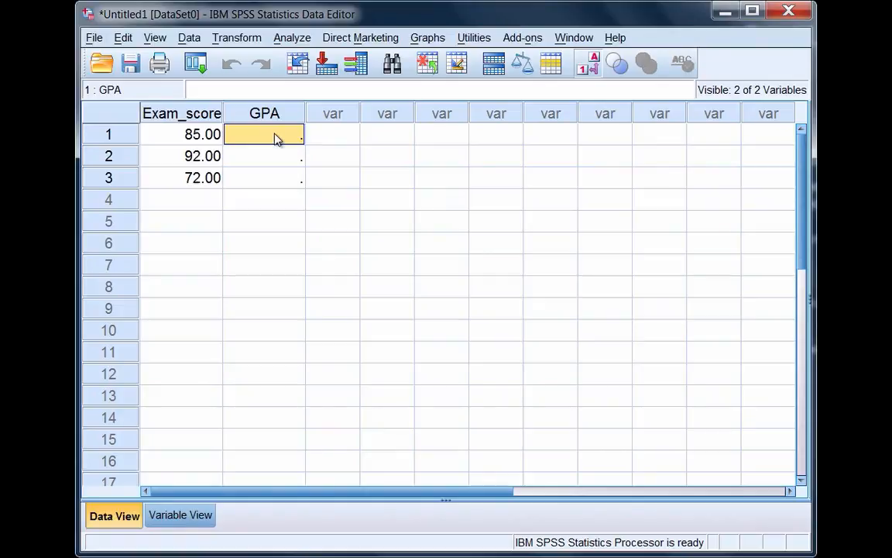
type("3.25")
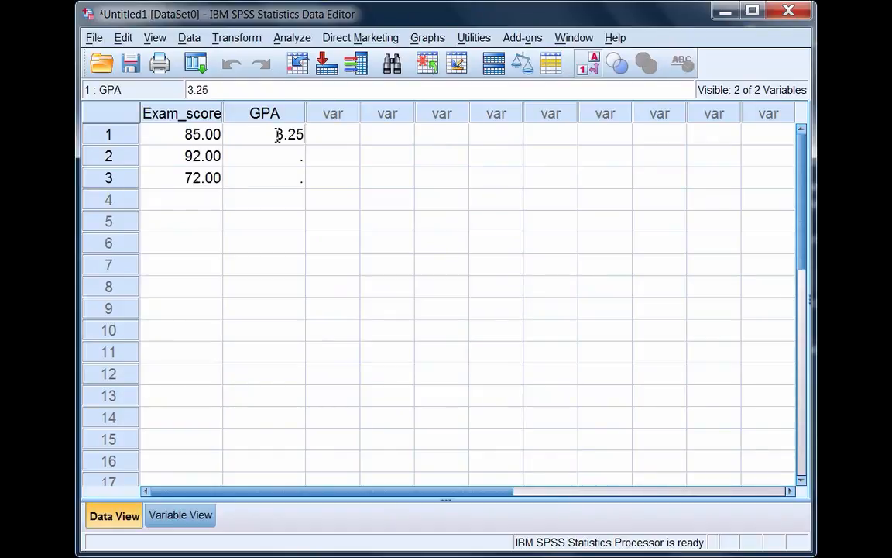
key("Return")
type("3.45")
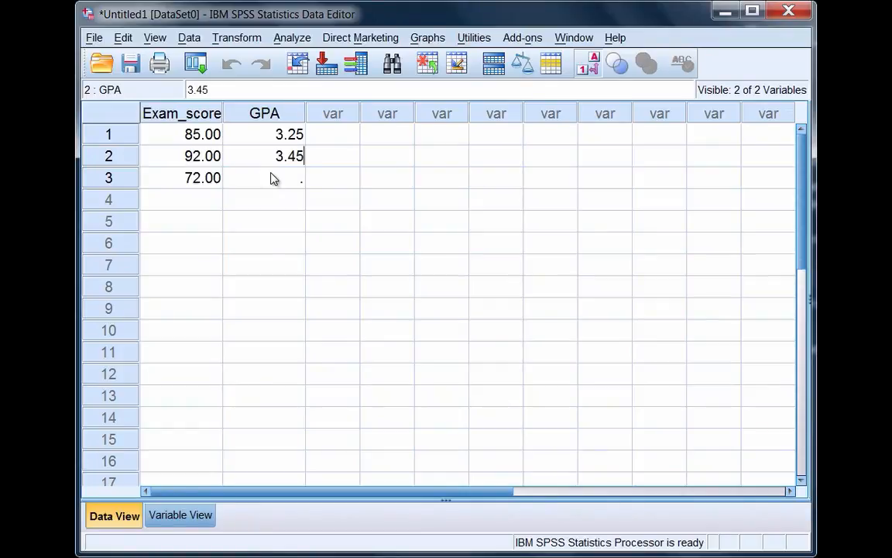
key("Return")
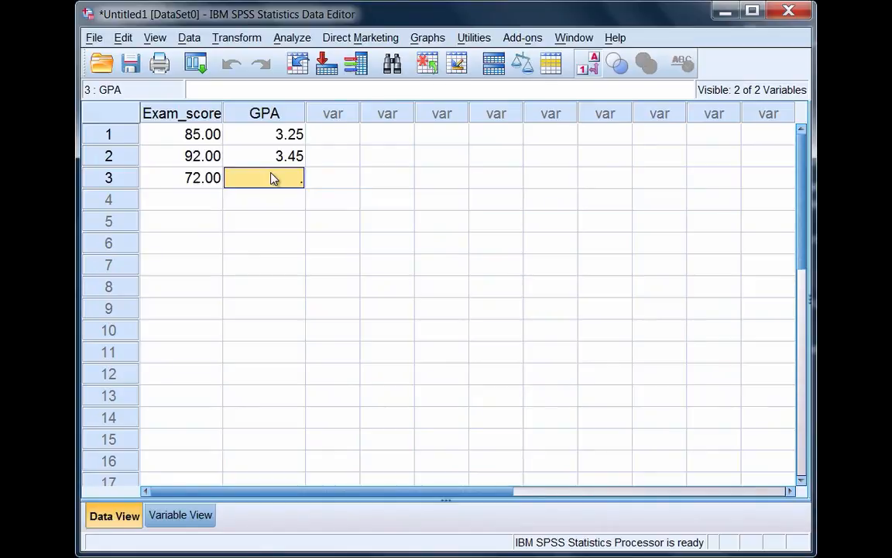
type("2.53")
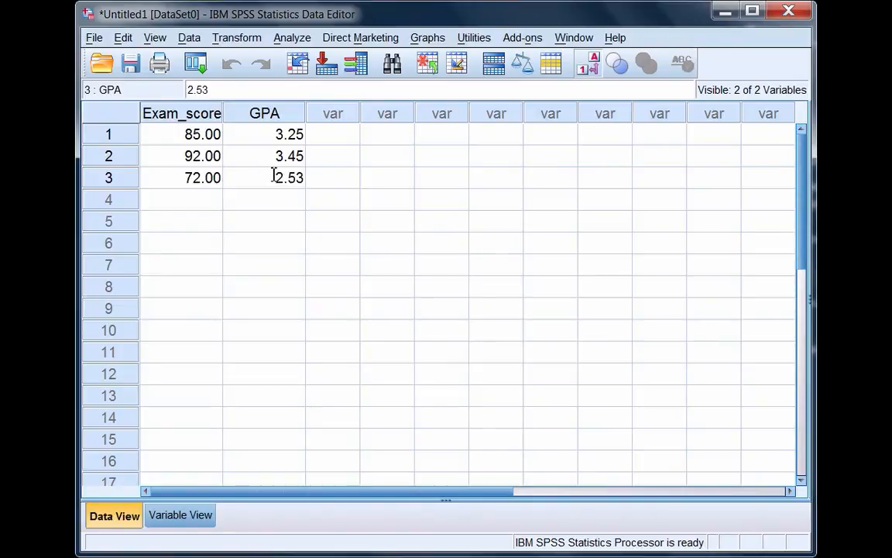
key("Return")
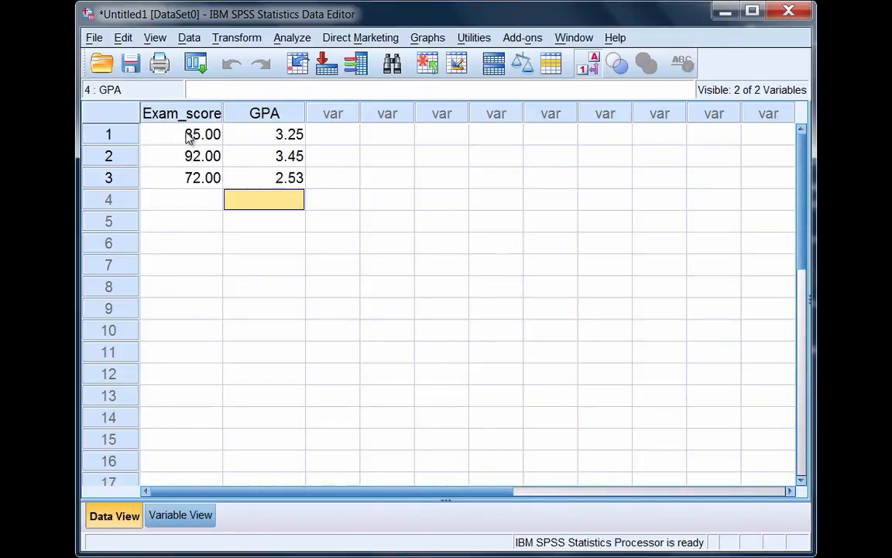
Review the three completed case rows and the Exam_score and GPA columns
left_click(124, 140)
left_click(122, 156)
left_click(122, 177)
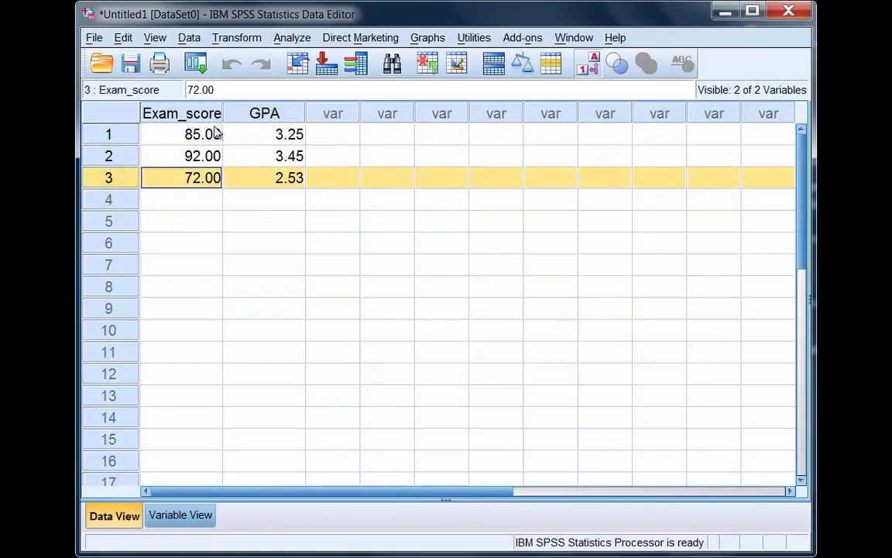
left_click(190, 116)
left_click(271, 114)
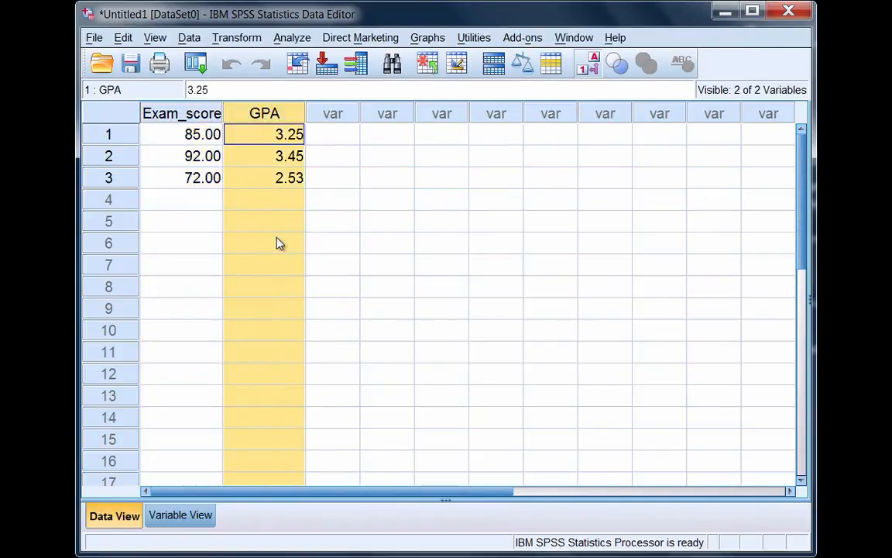
left_click(279, 243)
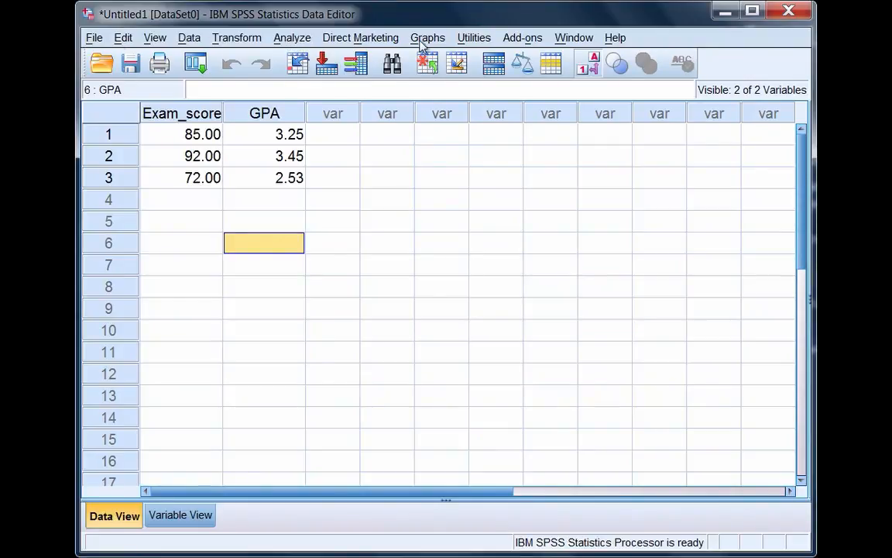
Run a Case Summaries report with Exam_score and GPA as the variables
left_click(298, 43)
mouse_move(315, 62)
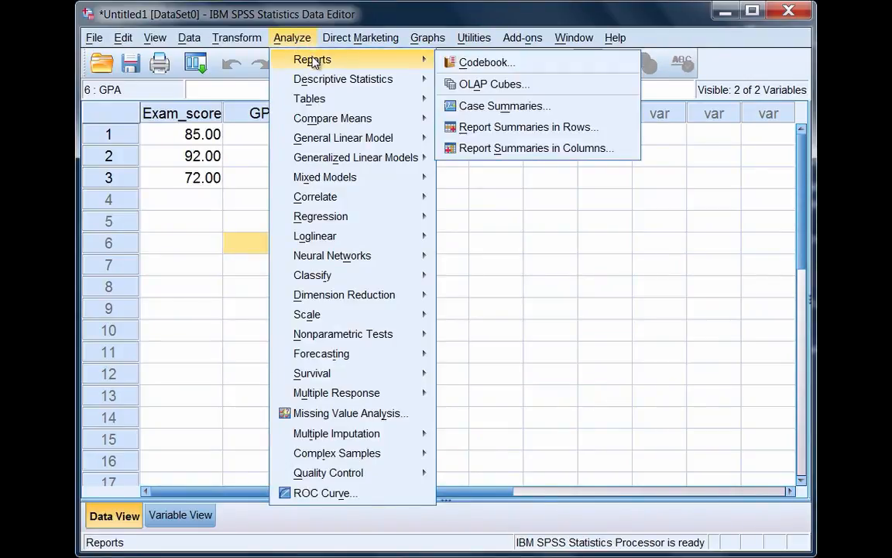
left_click(571, 112)
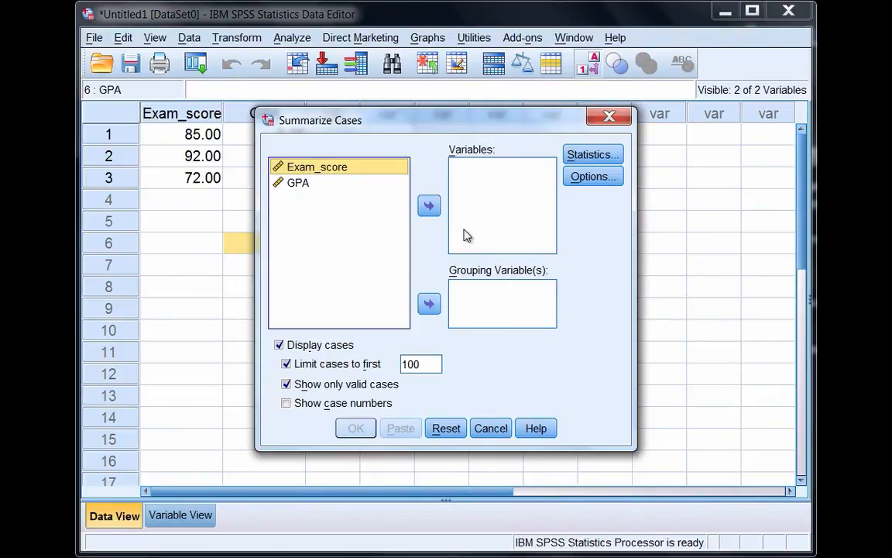
left_click(336, 169)
left_click(430, 207)
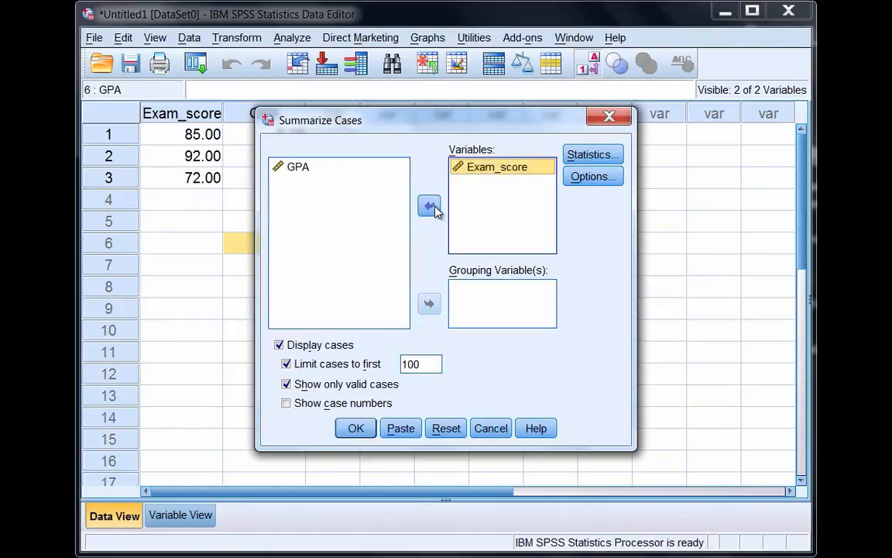
left_click(298, 168)
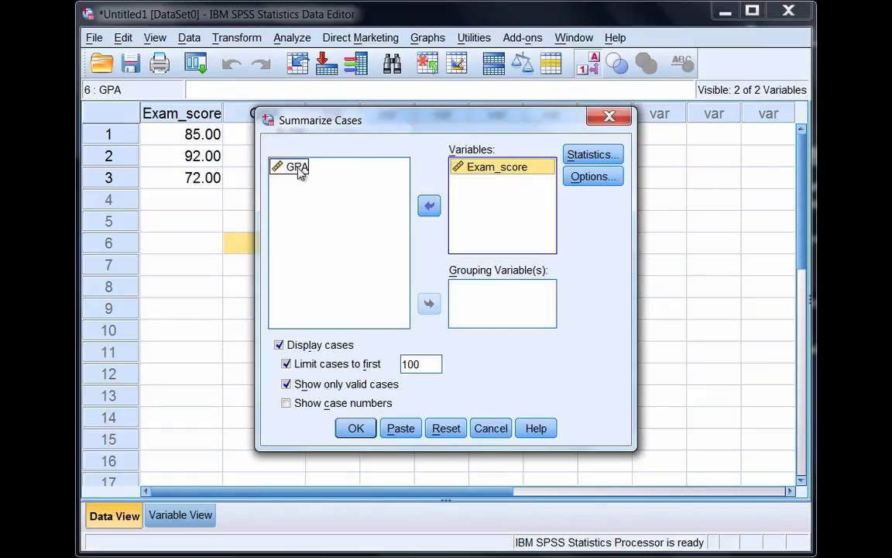
left_click(298, 168)
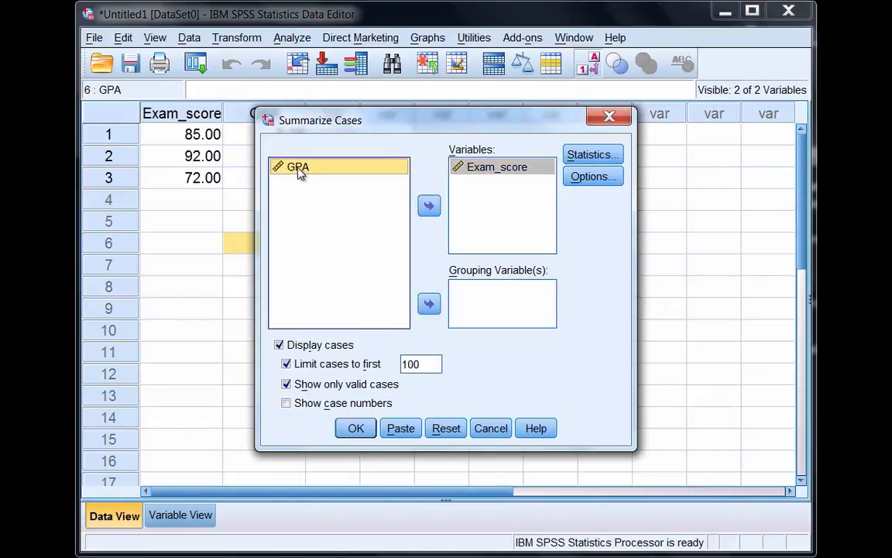
left_click(429, 206)
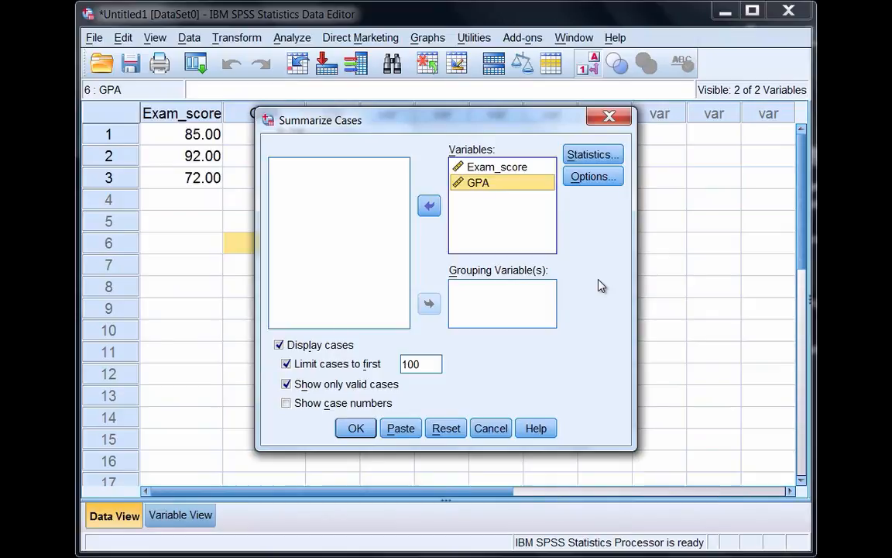
left_click(359, 430)
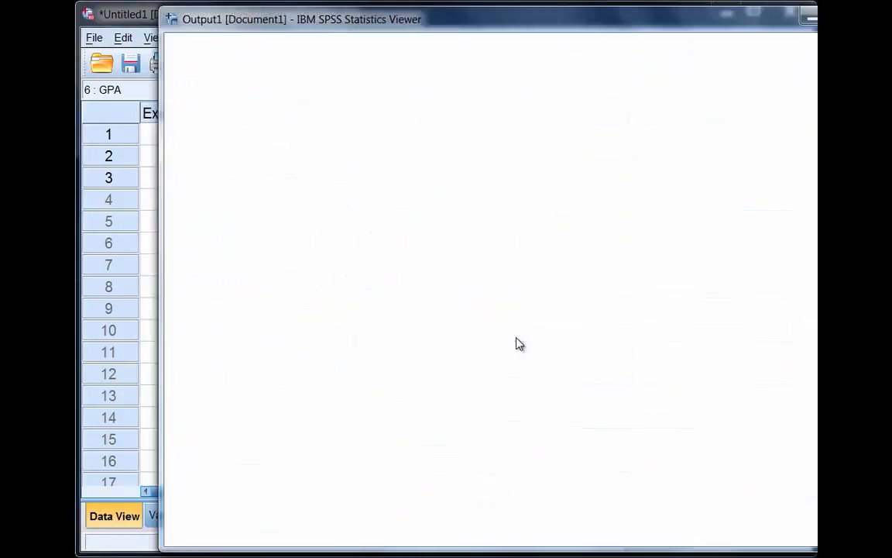
Bring the output window fully into view and examine the Case Processing Summary and Case Summaries tables
left_click_drag(726, 21, 655, 19)
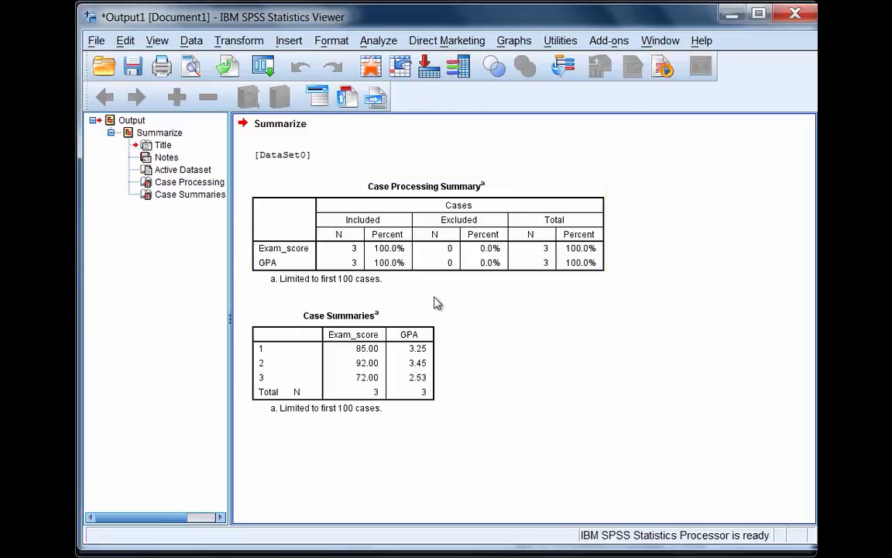
left_click(356, 250)
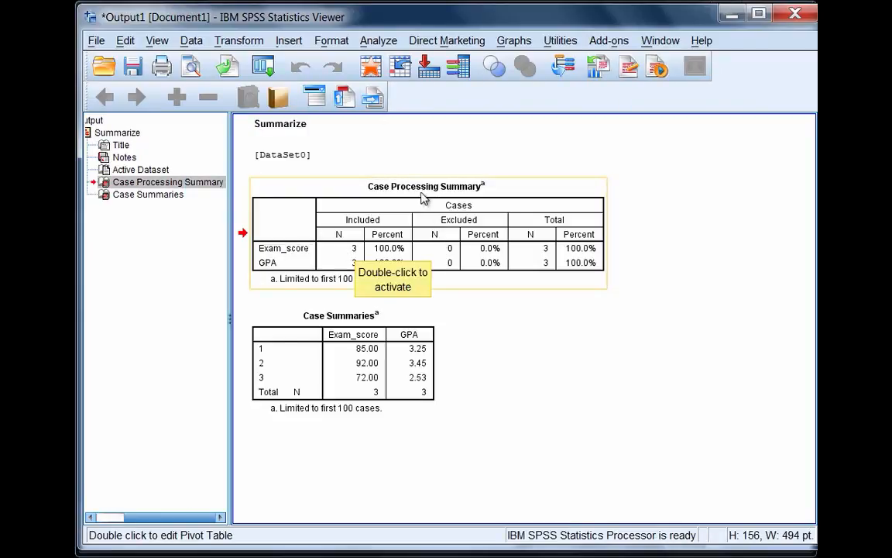
double_click(267, 260)
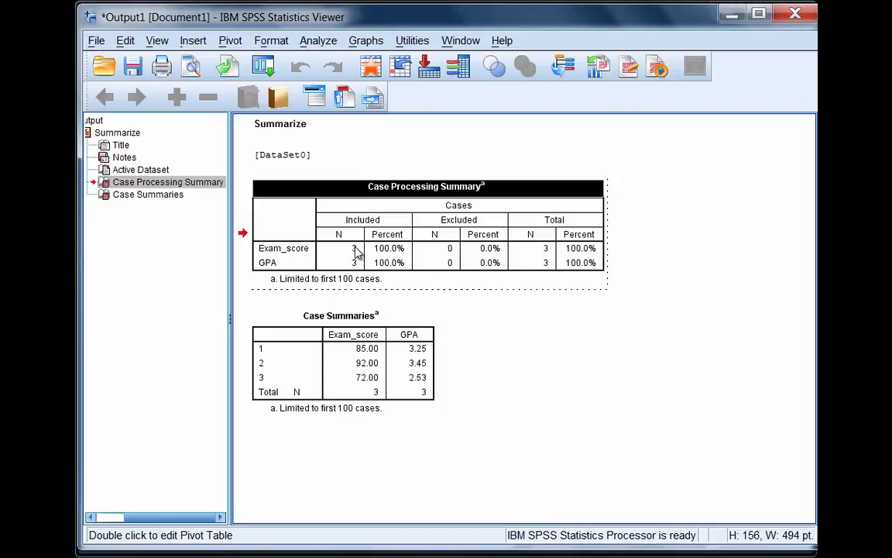
left_click(376, 319)
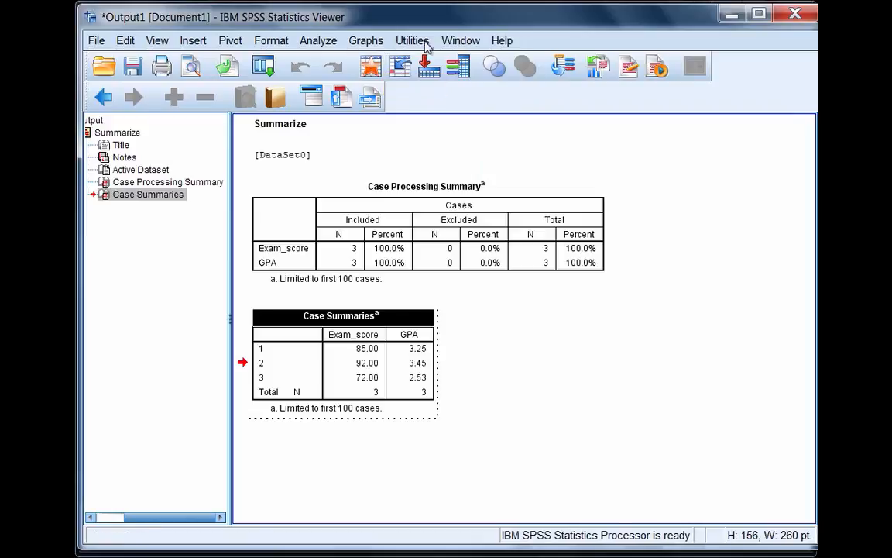
Return to the Data Editor and review the variable names in Variable View and the three cases' values in Data View
left_click(462, 40)
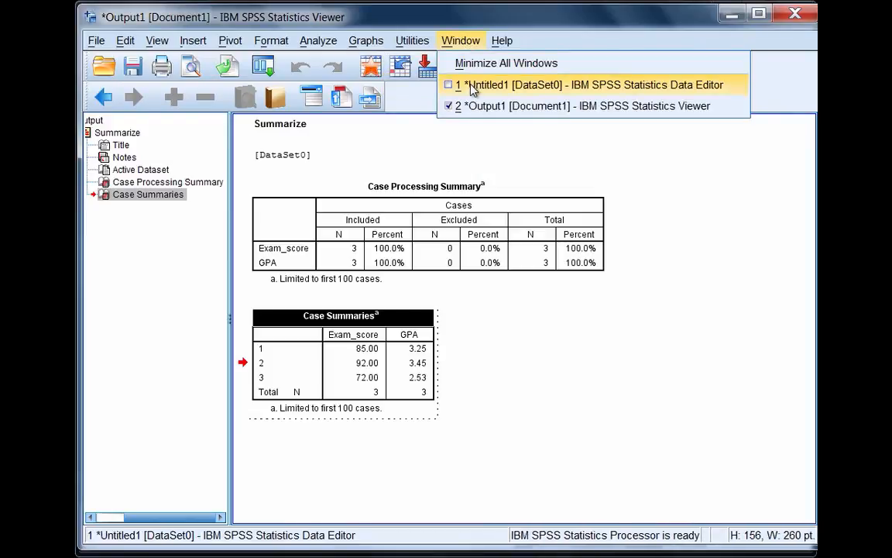
left_click(680, 85)
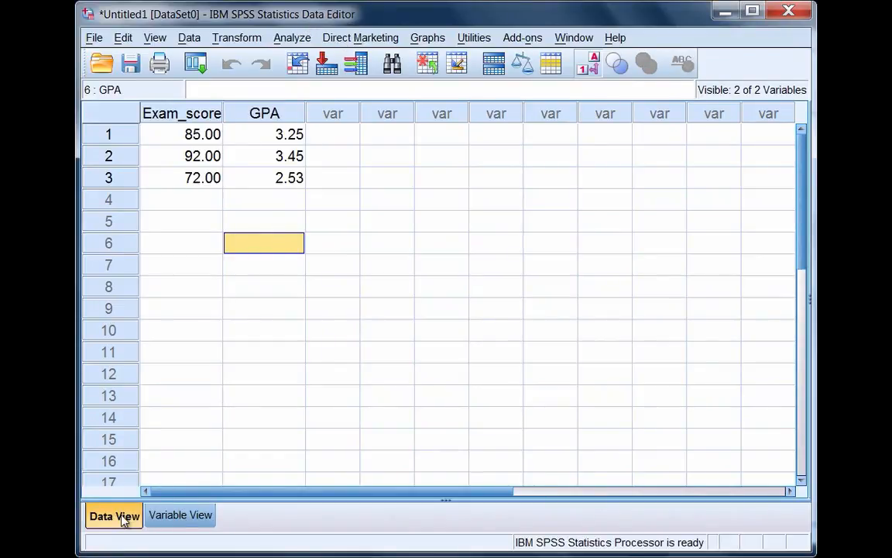
left_click(157, 520)
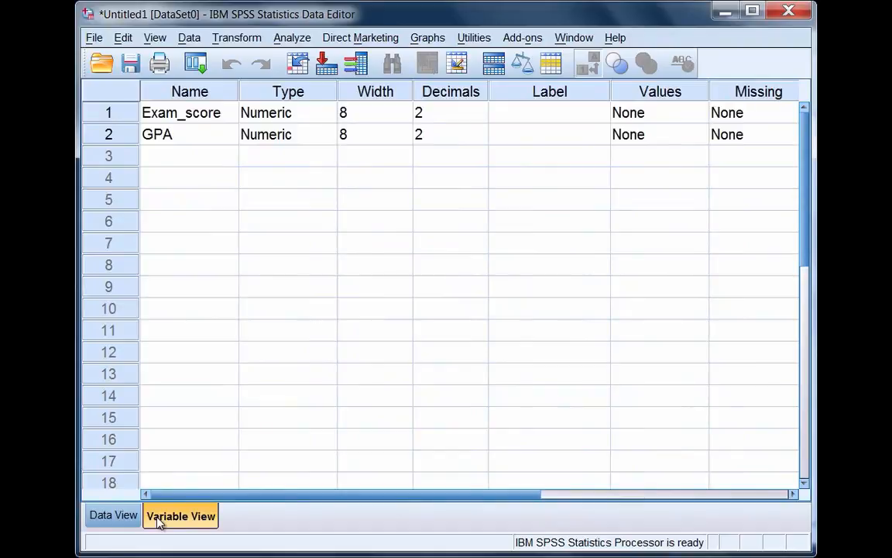
left_click(130, 519)
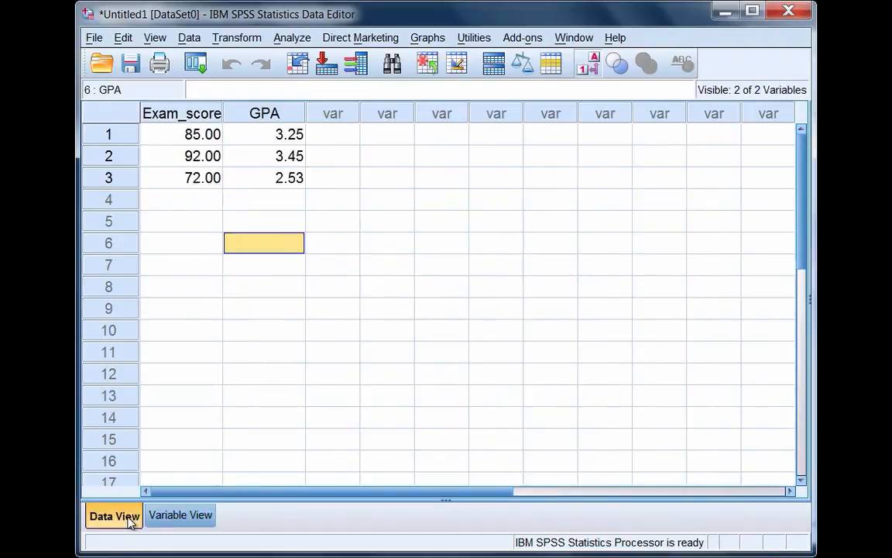
left_click(169, 522)
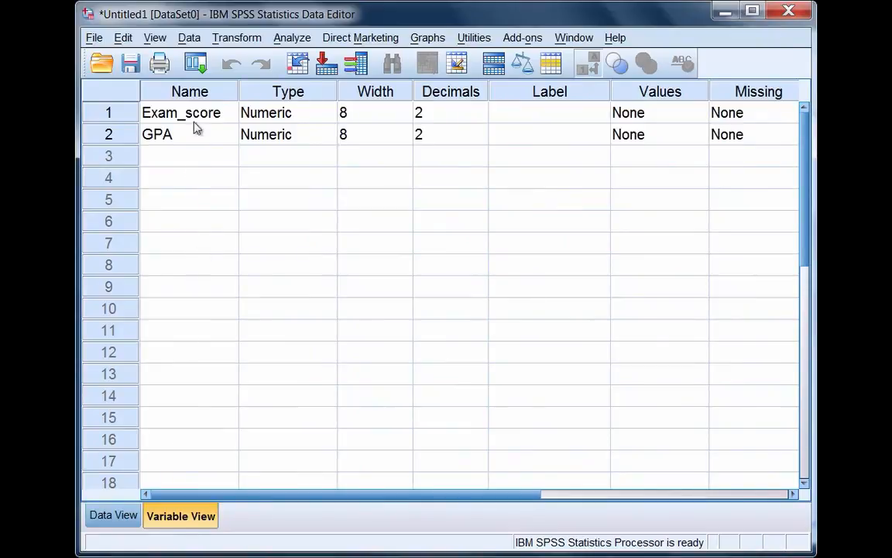
left_click_drag(178, 114, 178, 133)
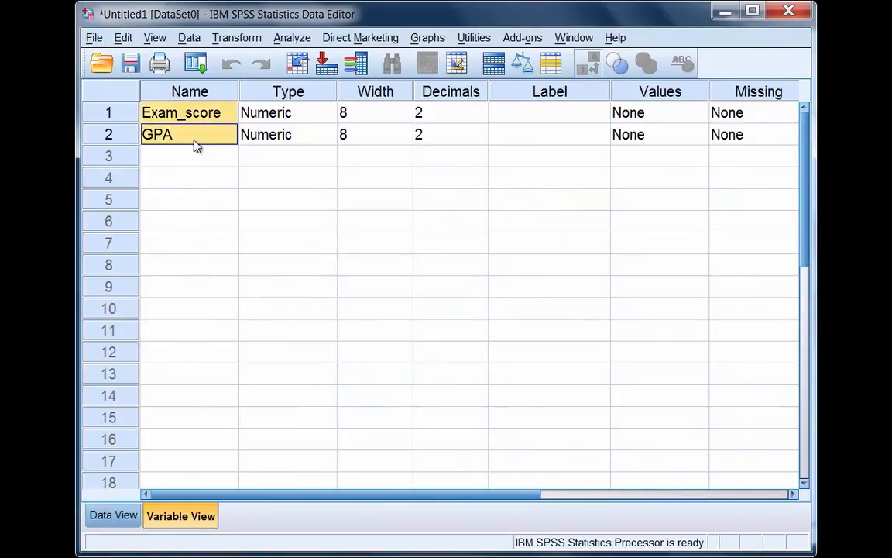
left_click(116, 518)
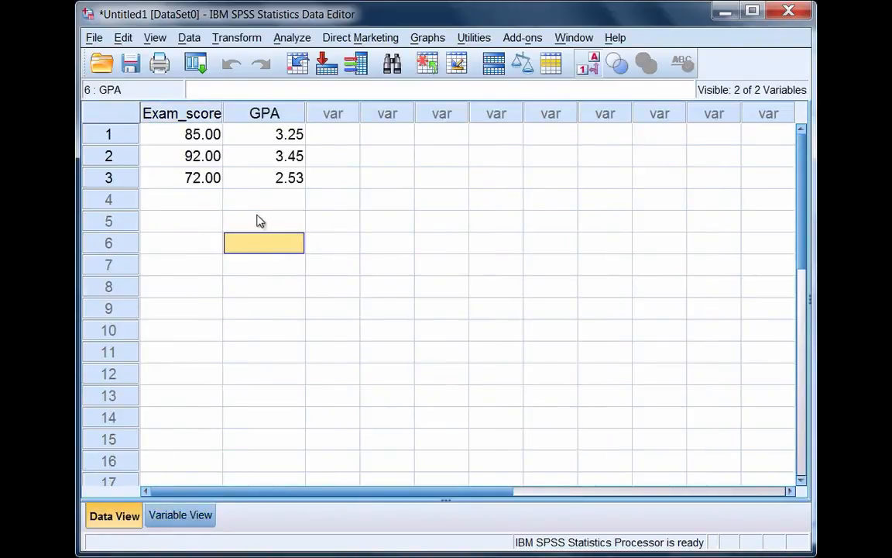
left_click_drag(195, 136, 255, 179)
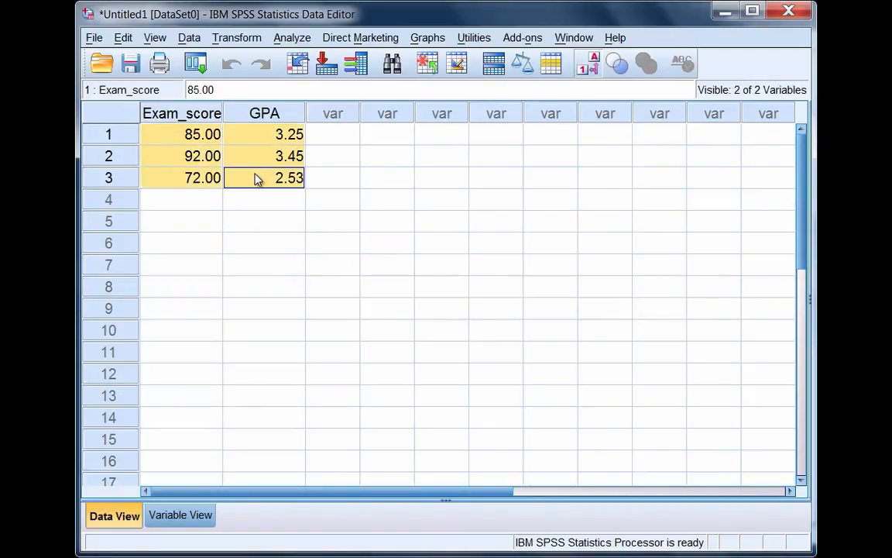
left_click(343, 223)
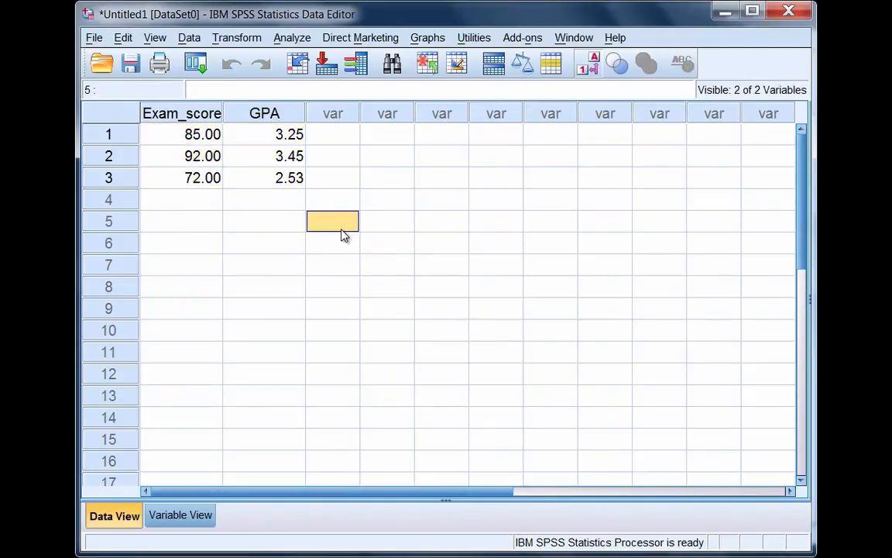